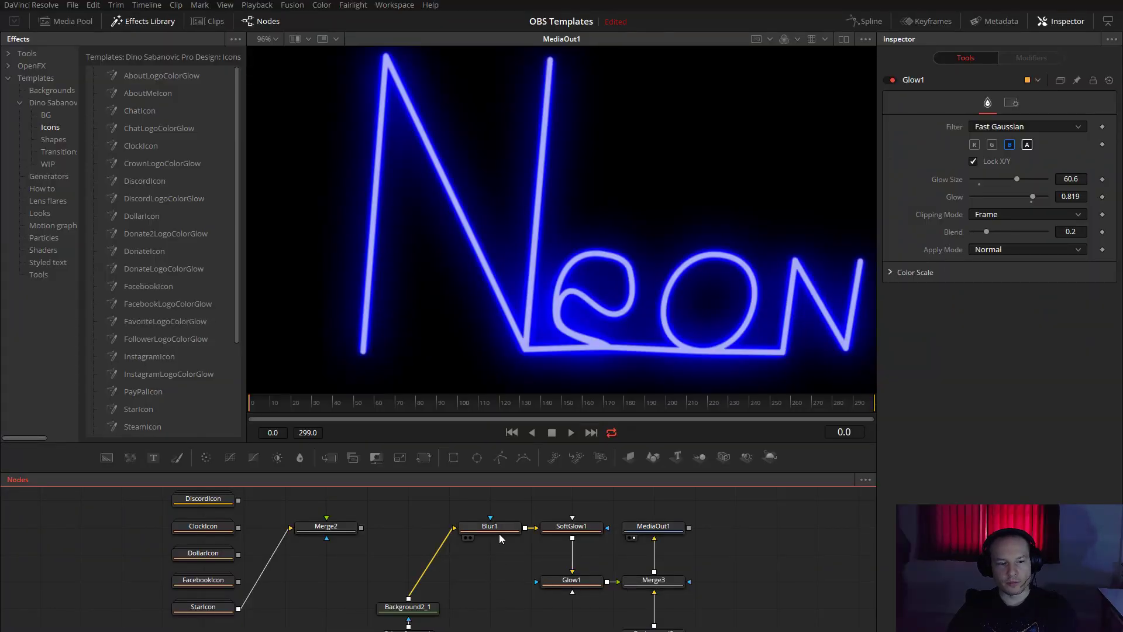
- Inspect the Merge3, Background3, Glow1, SoftGlow1 and Blur1 nodes, ending on Blur1's size 1.6
click(648, 582)
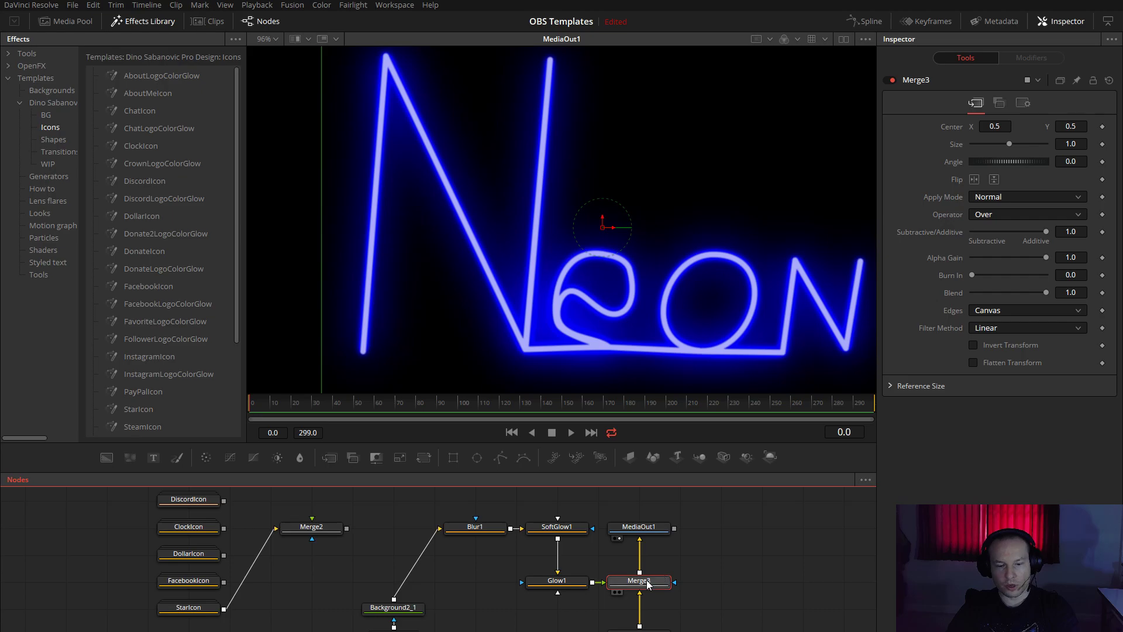
click(640, 629)
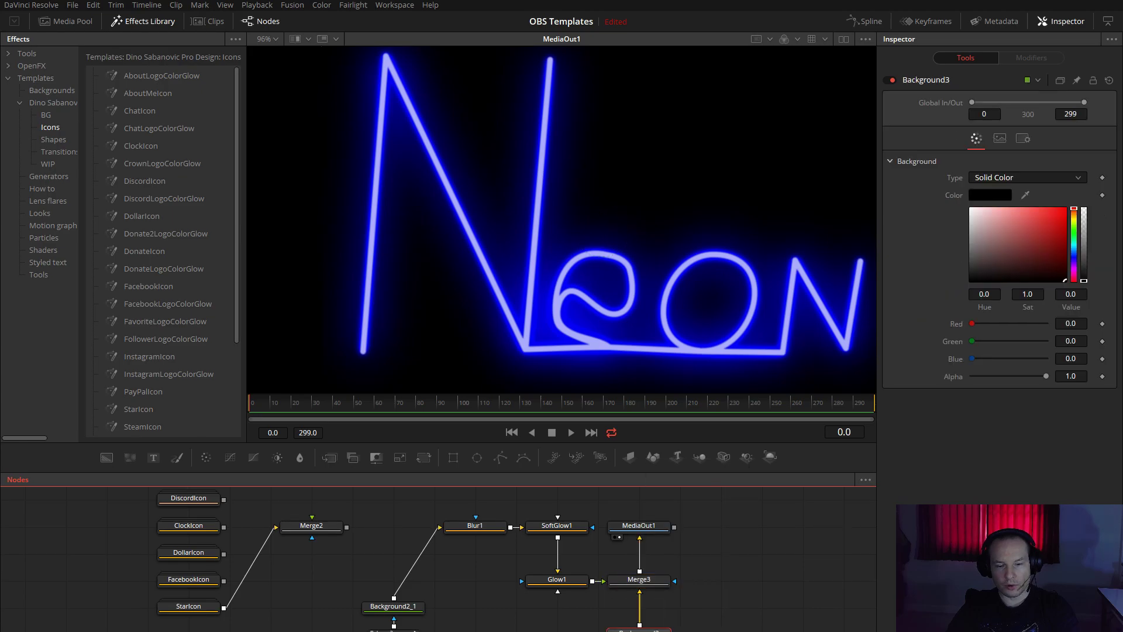
drag(578, 619, 628, 625)
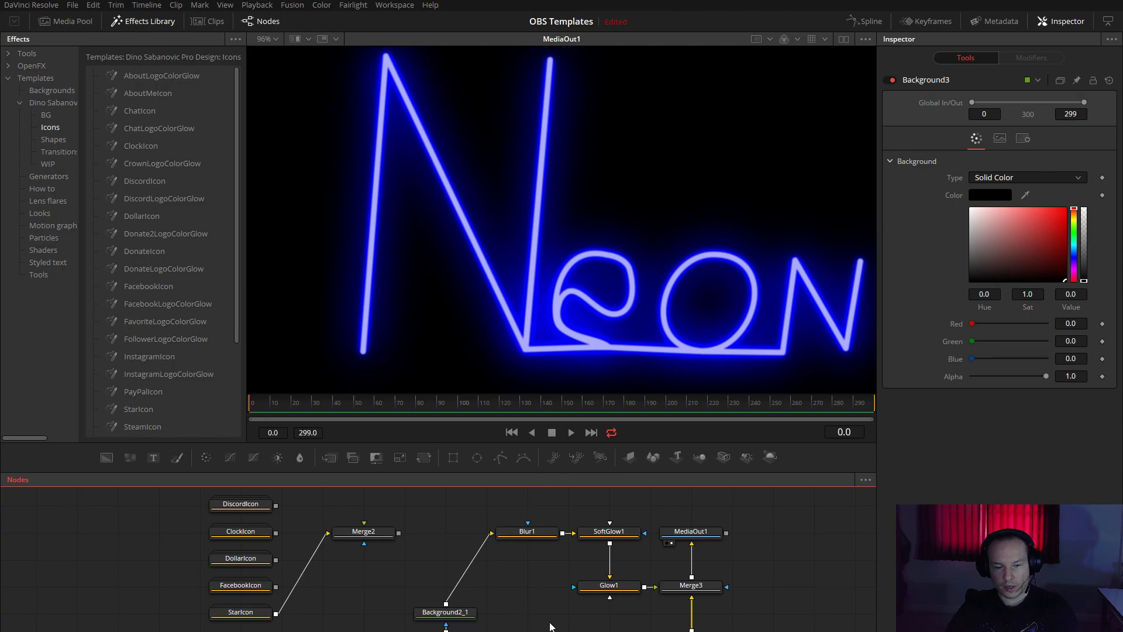
click(607, 587)
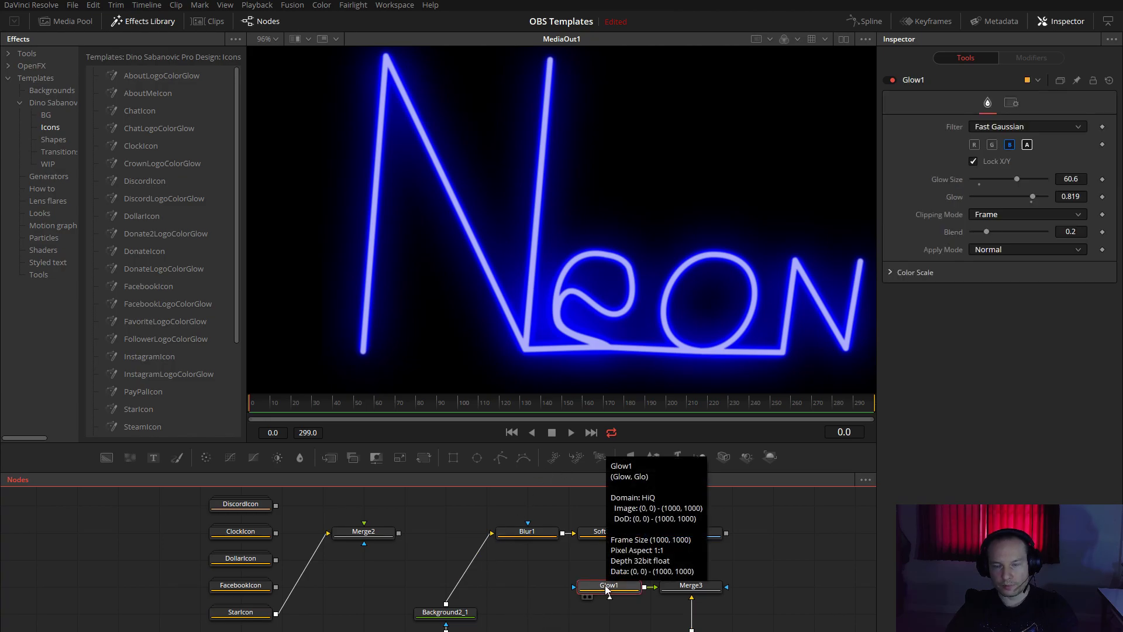
click(598, 530)
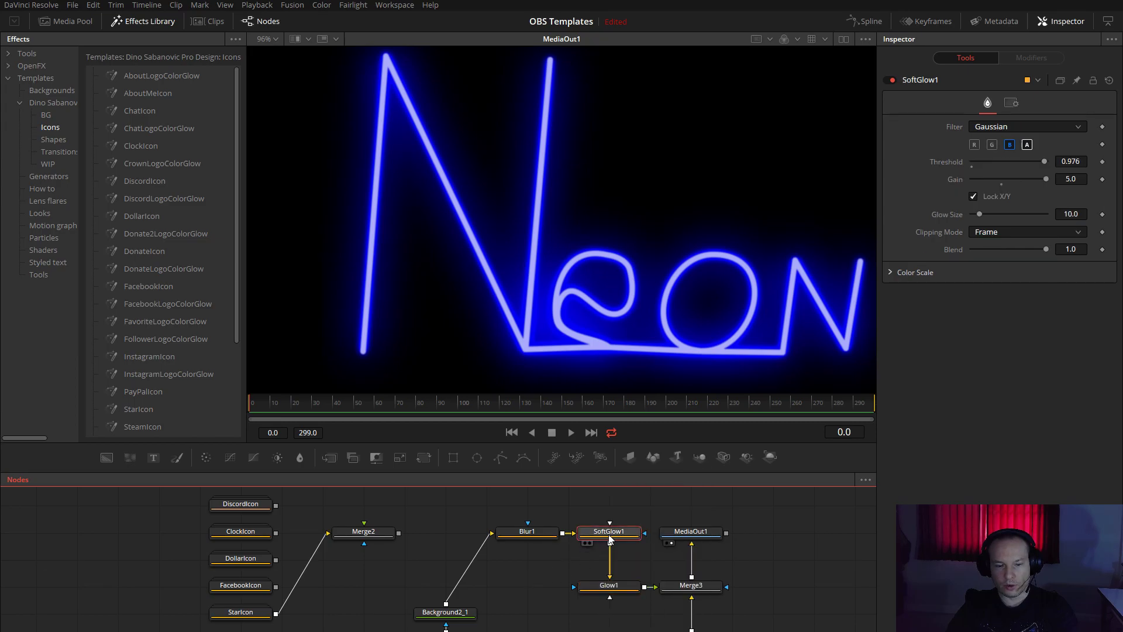
click(529, 534)
scroll(507, 587, down, 2)
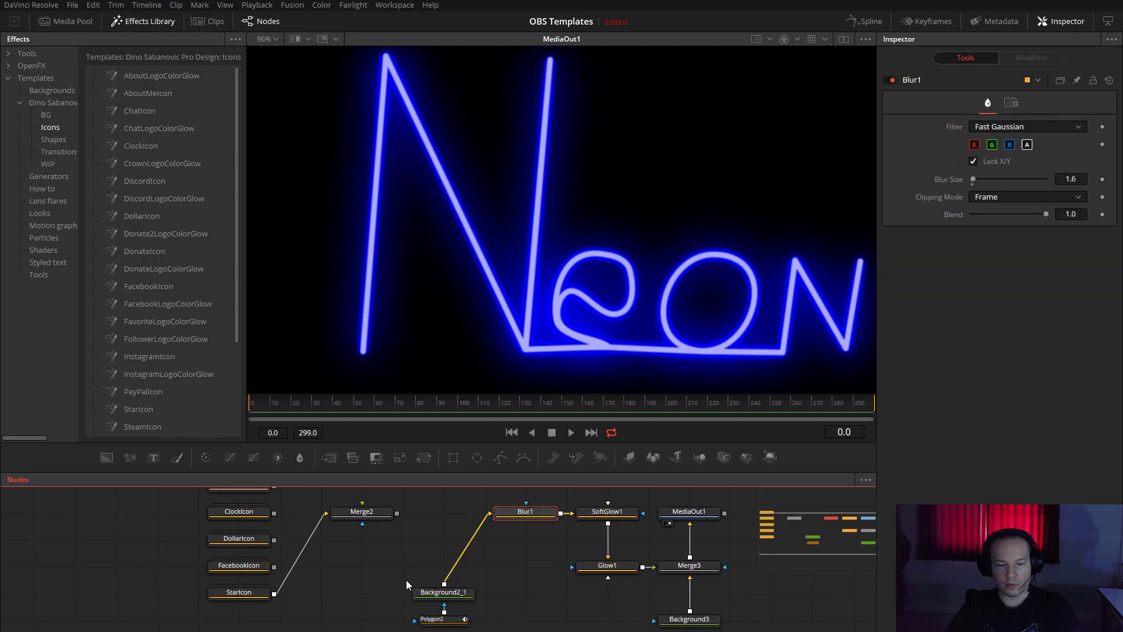
- Move Background2_1 and Polygon2 further left, then add and delete a stray Polygon3 node
mouse_move(406, 580)
mouse_down()
mouse_move(474, 625)
mouse_move(418, 596)
mouse_up()
click(493, 595)
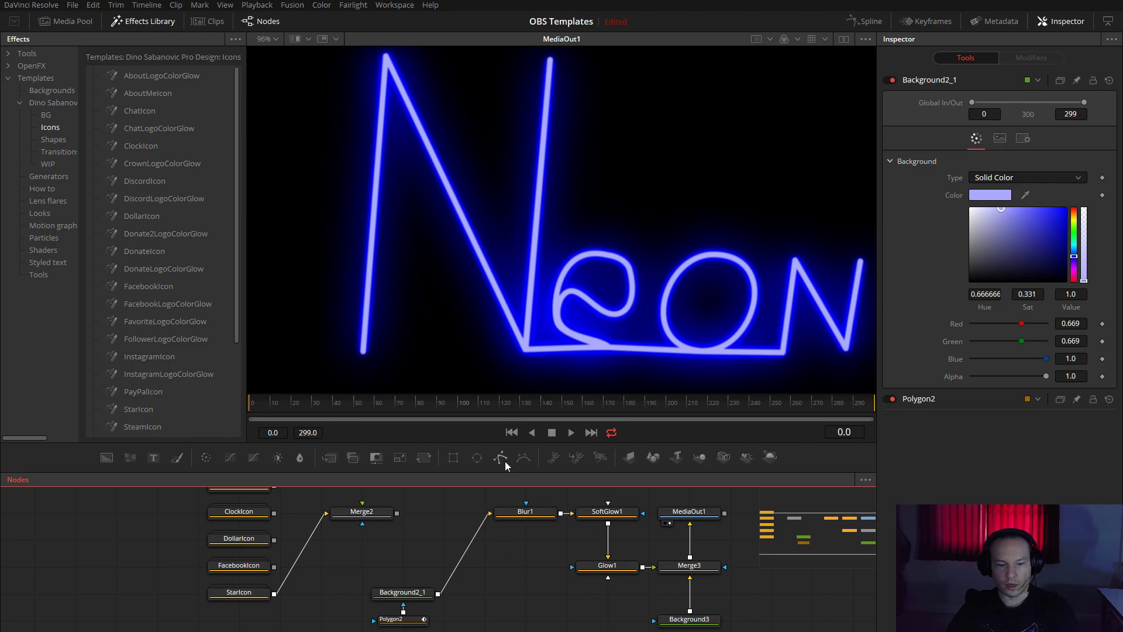
drag(500, 461, 486, 597)
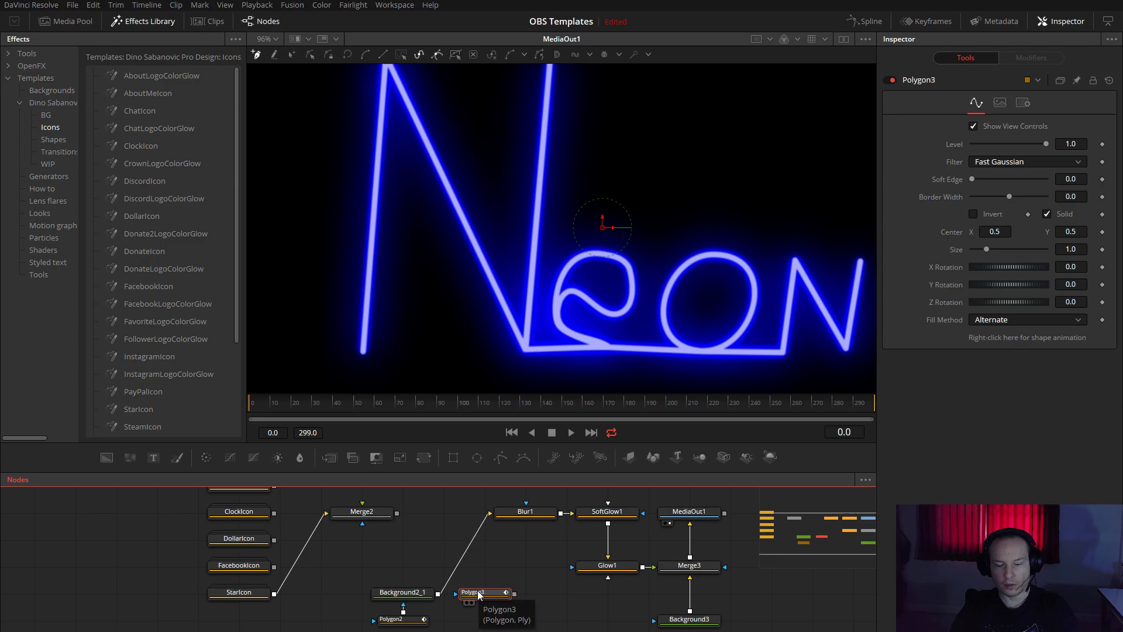
key(Delete)
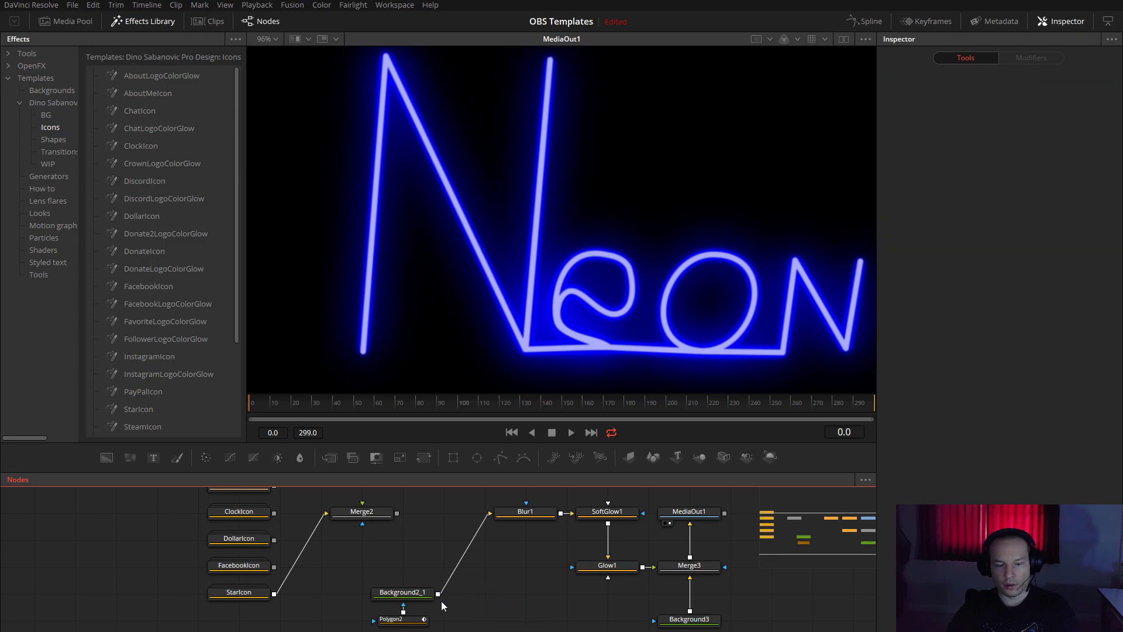
- Turn SoftGlow1 off, then toggle Blur1 off and back on to compare sharp lines
scroll(468, 585, right, 3)
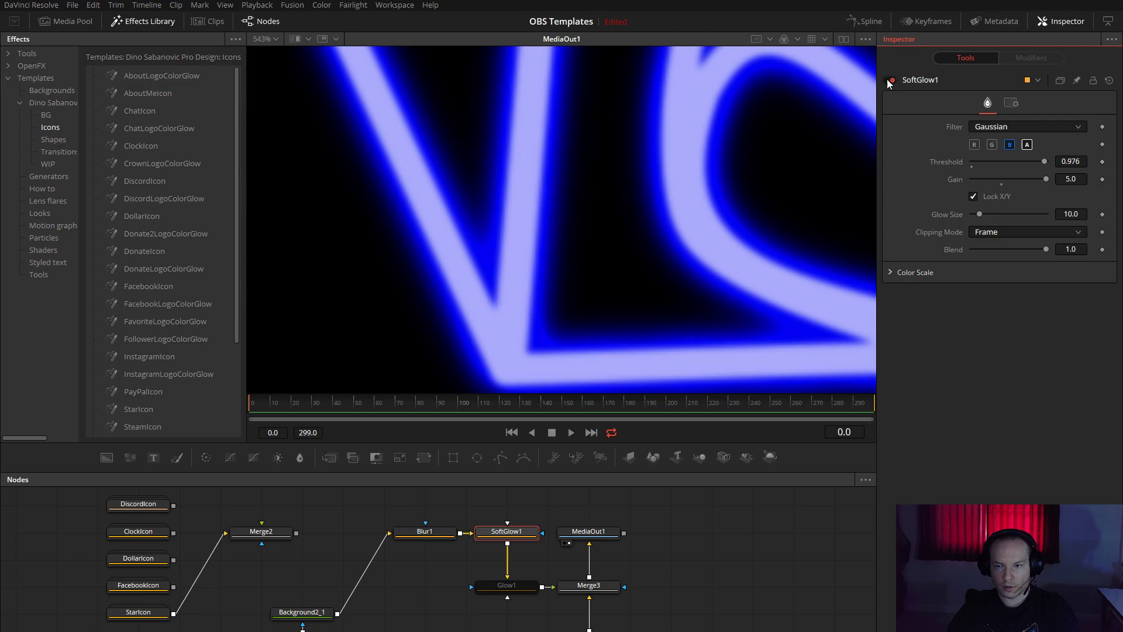
click(889, 80)
click(430, 531)
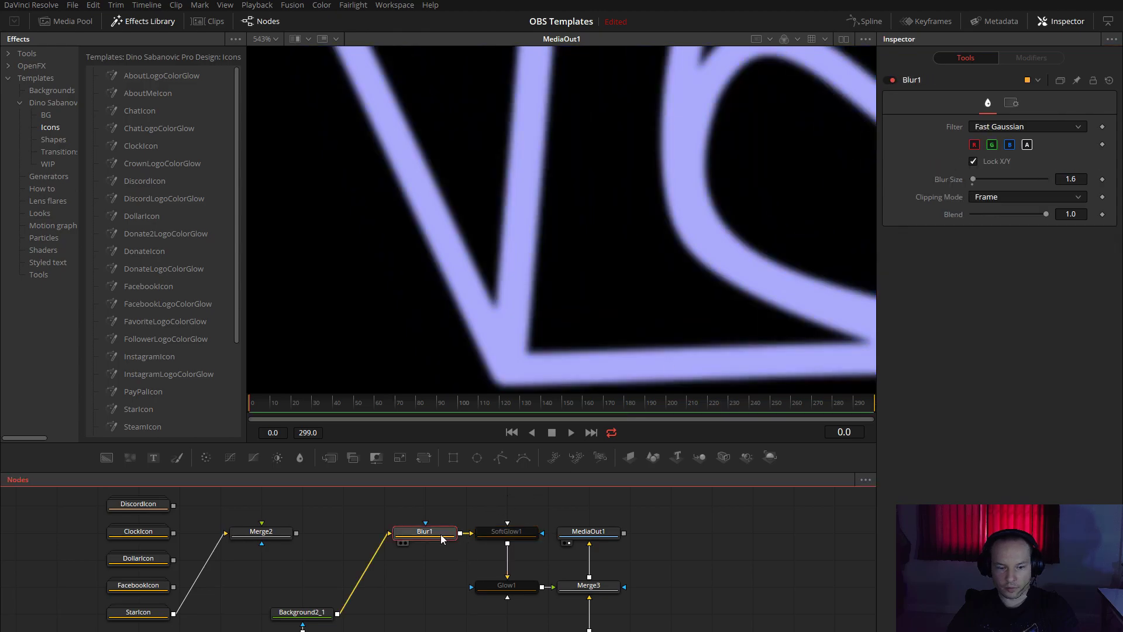
click(892, 80)
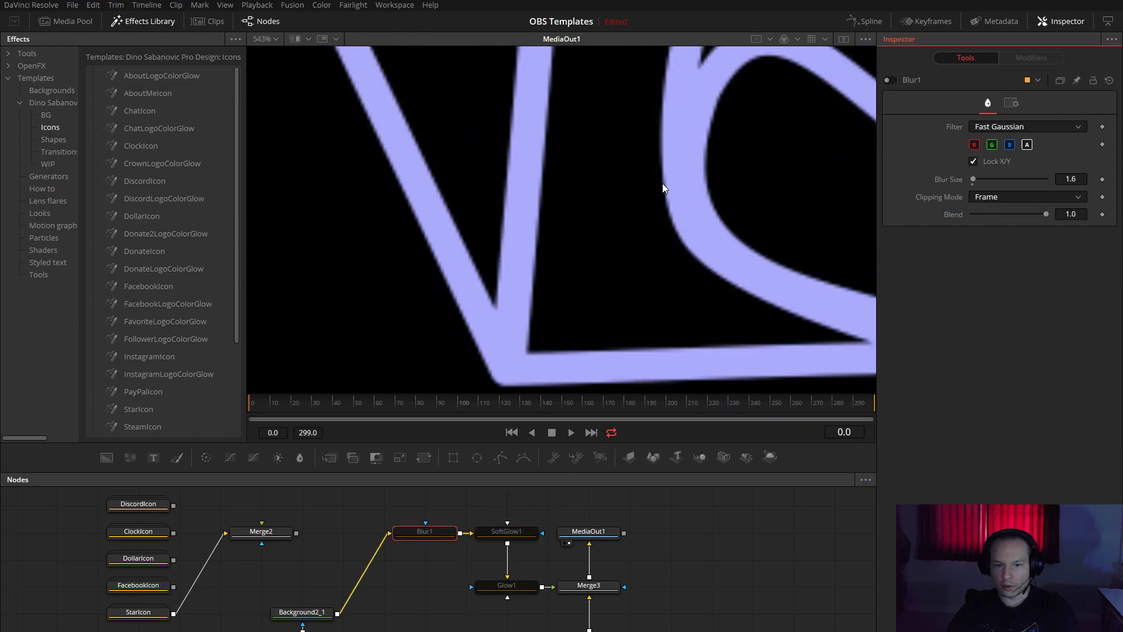
drag(458, 255, 475, 247)
click(892, 80)
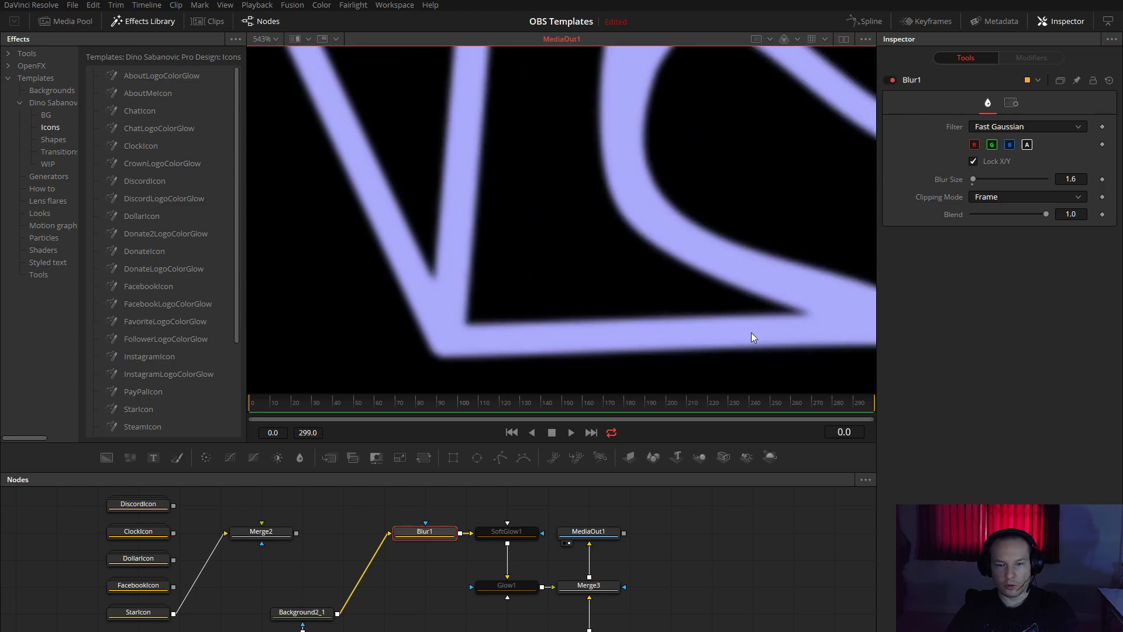
- Re-enable SoftGlow1 and Glow1, checking the glowing edges in the close-up preview
click(511, 534)
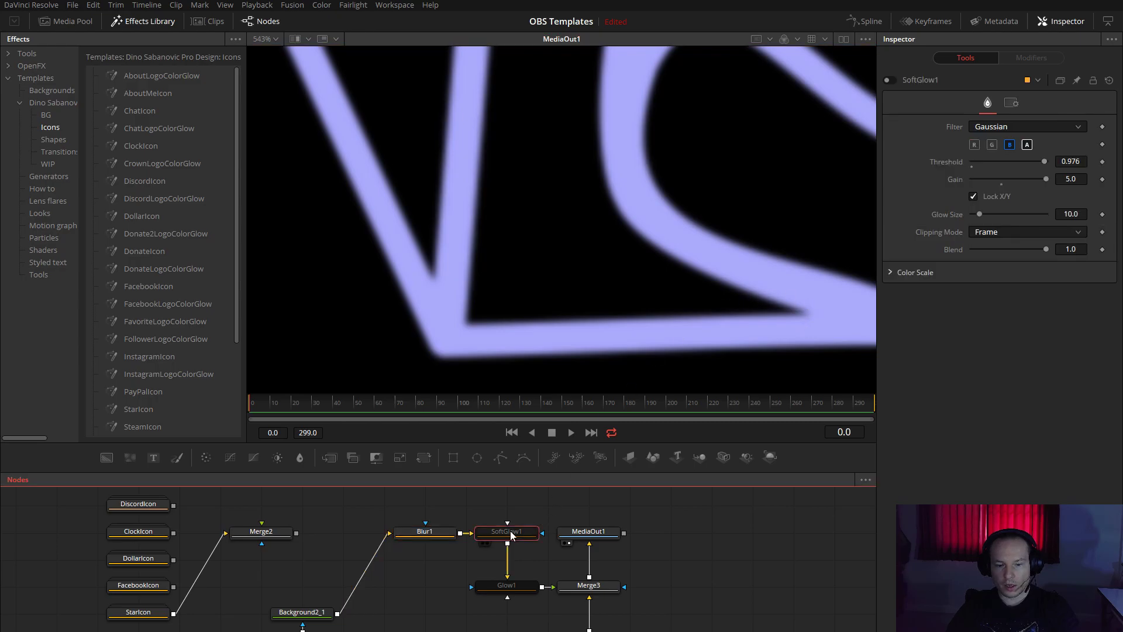
click(890, 80)
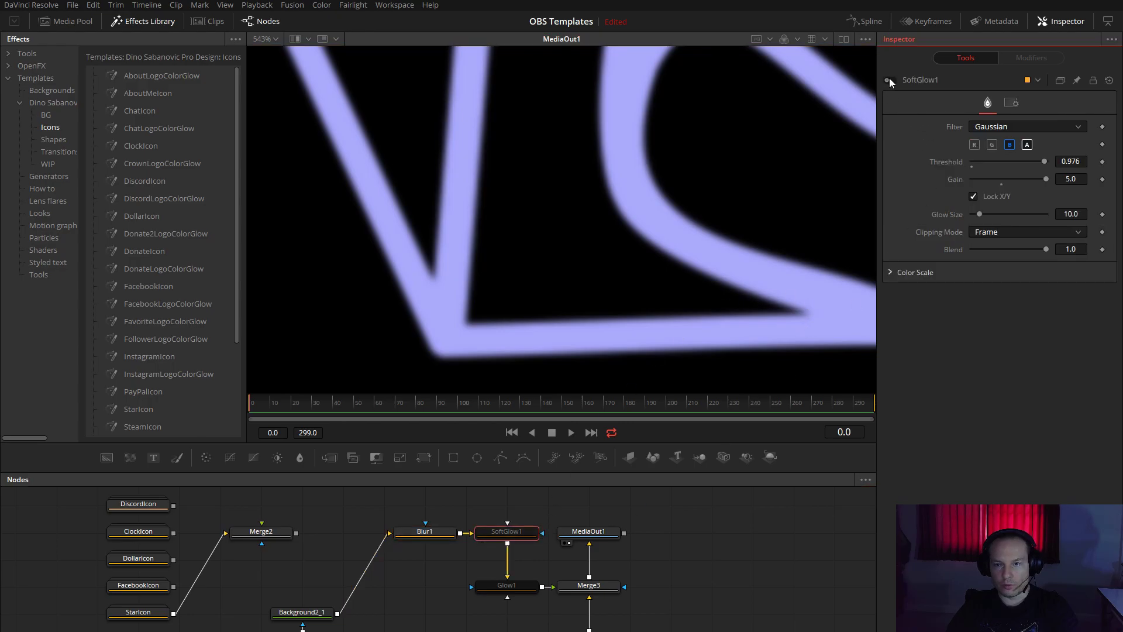
drag(706, 224, 443, 278)
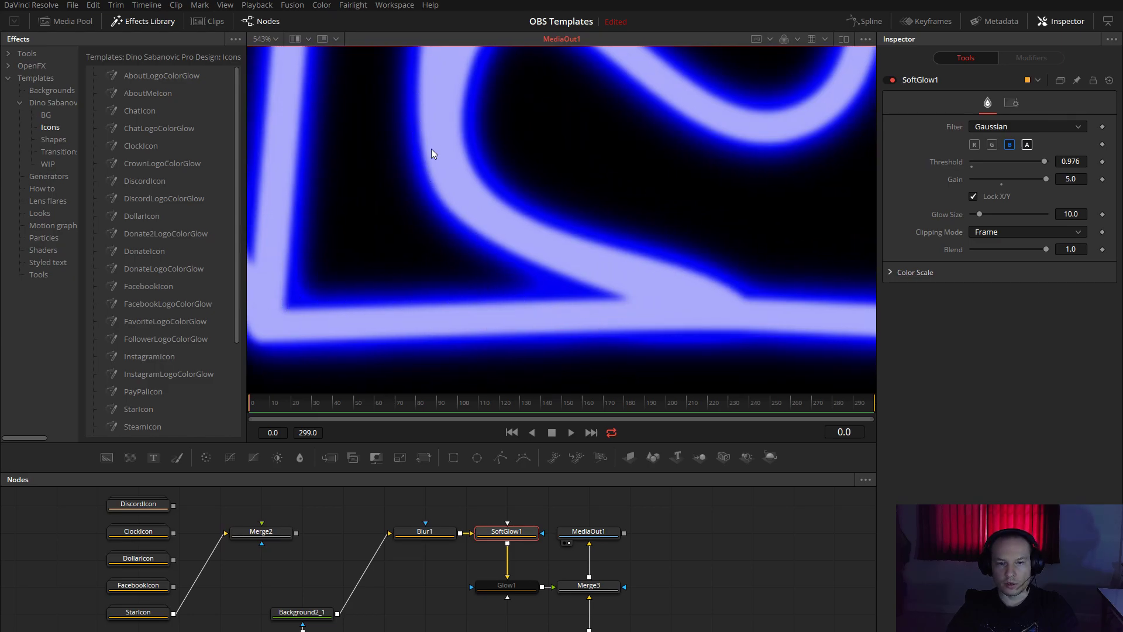
drag(768, 298, 654, 283)
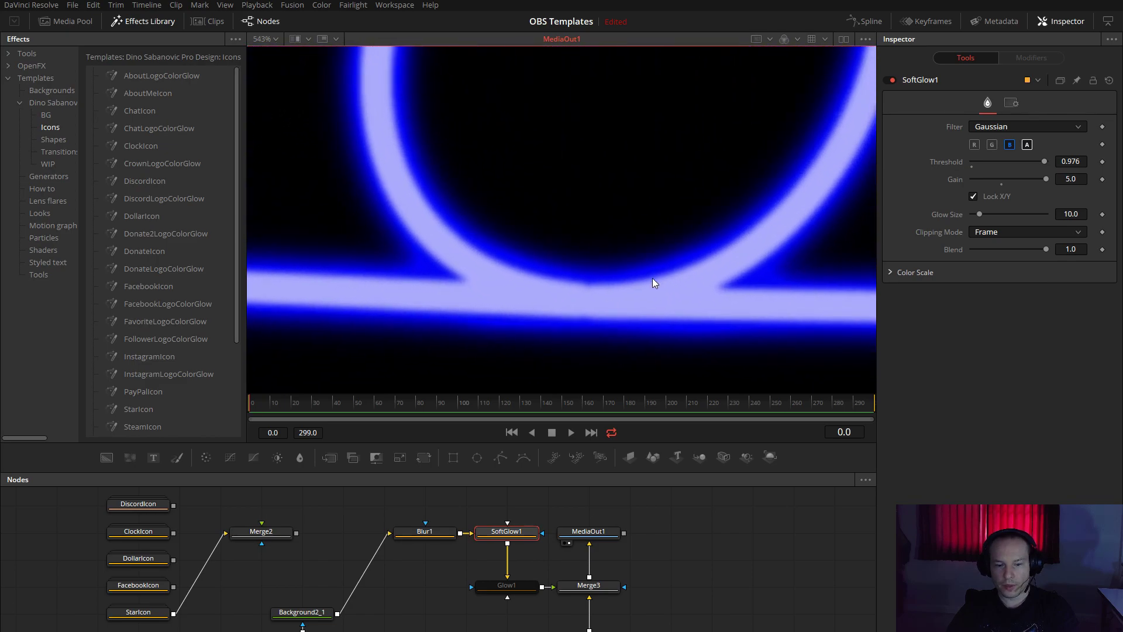
click(507, 585)
click(887, 81)
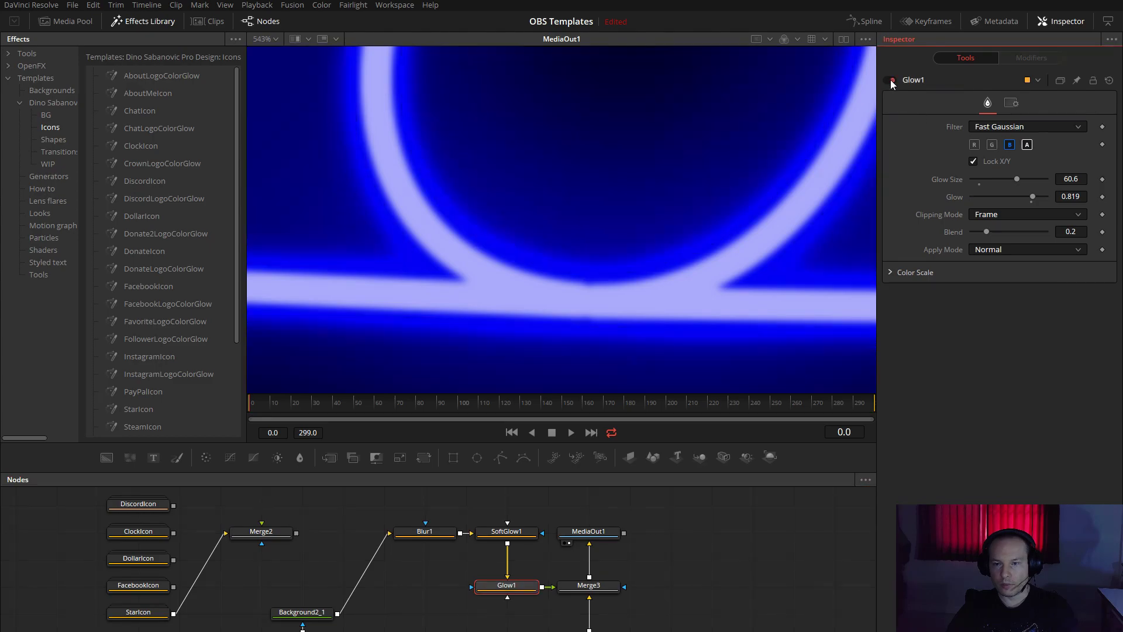
- Pan across the glowing NEON letters and node graph, leaving Background2_1 unlinked from Blur1
scroll(654, 181, down, 5)
scroll(597, 175, up, 1)
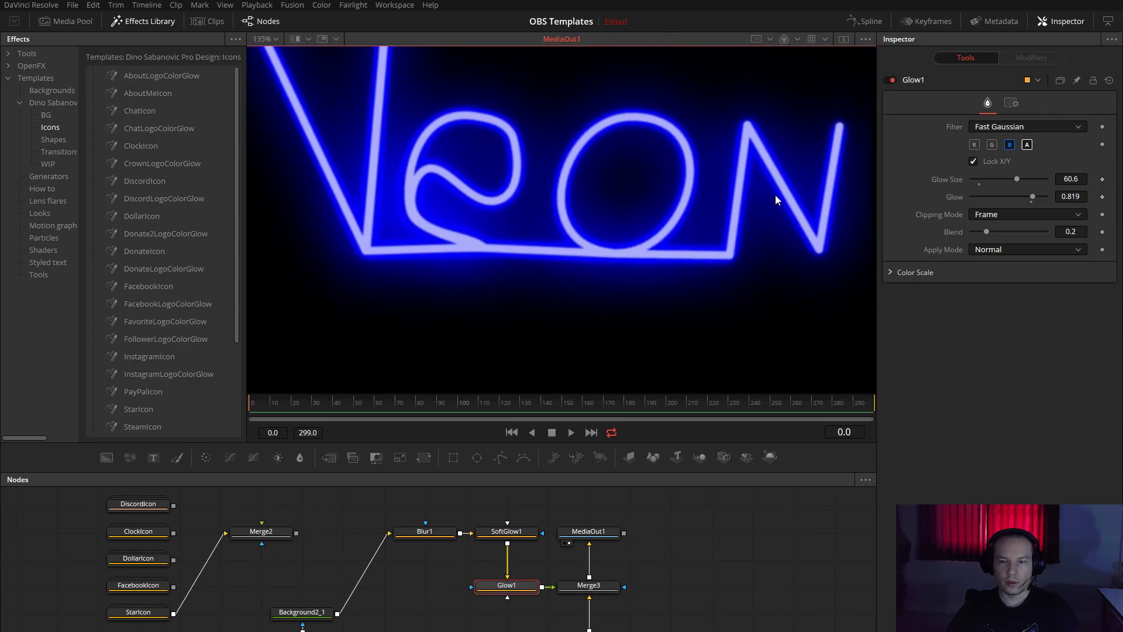
drag(777, 199, 694, 246)
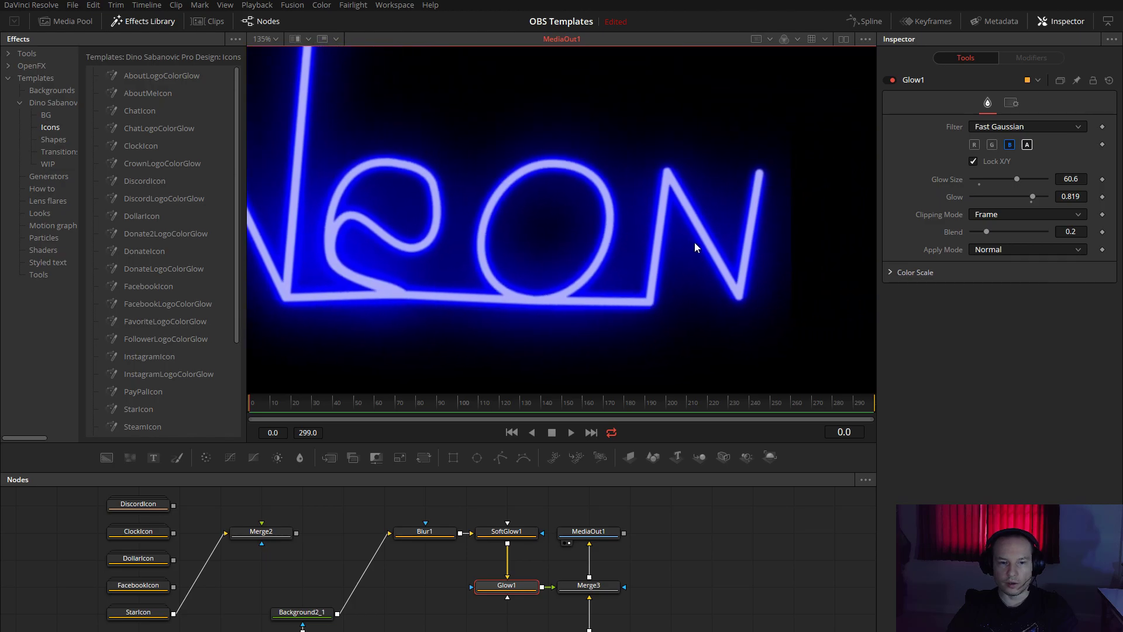
drag(486, 223, 630, 265)
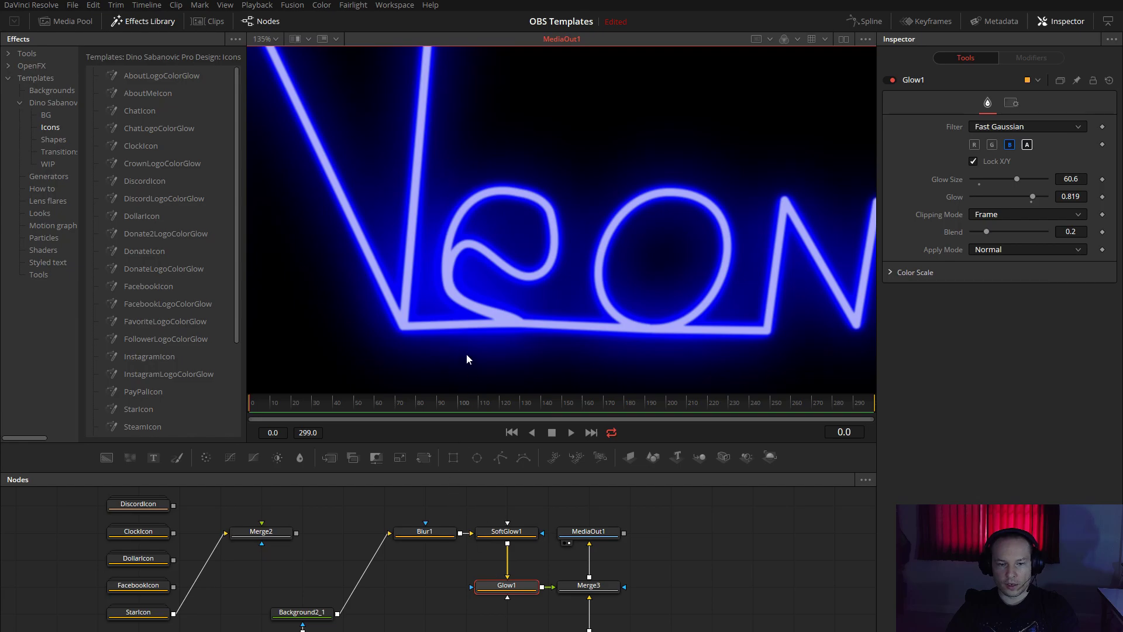
drag(488, 324, 626, 288)
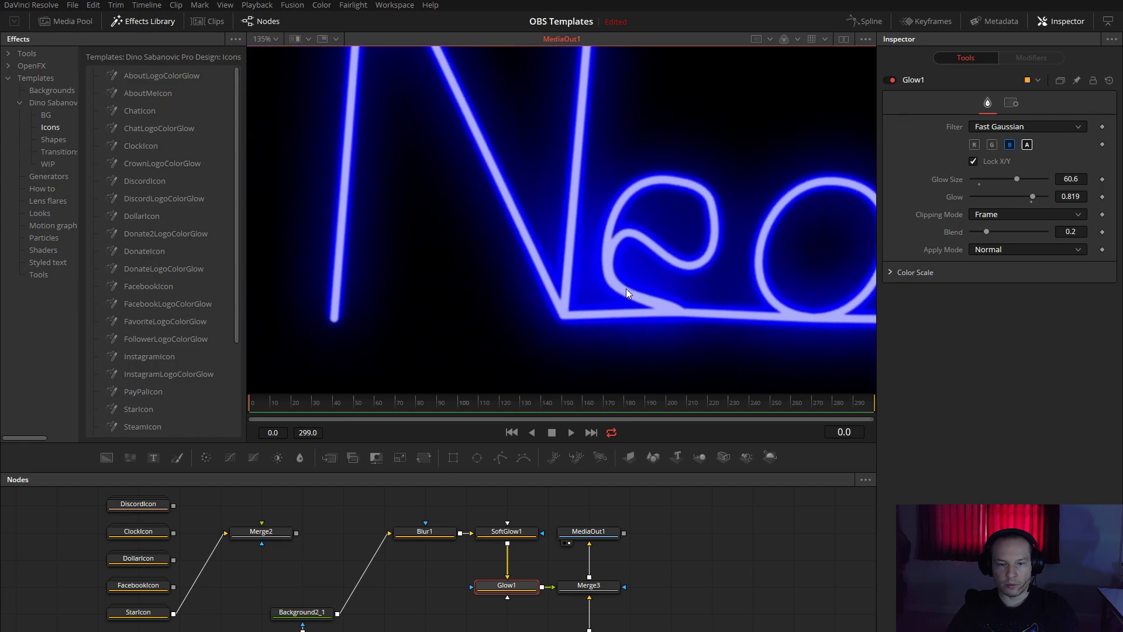
drag(402, 578, 477, 577)
- Preview the StarIcon shape on its own in the viewer
click(231, 620)
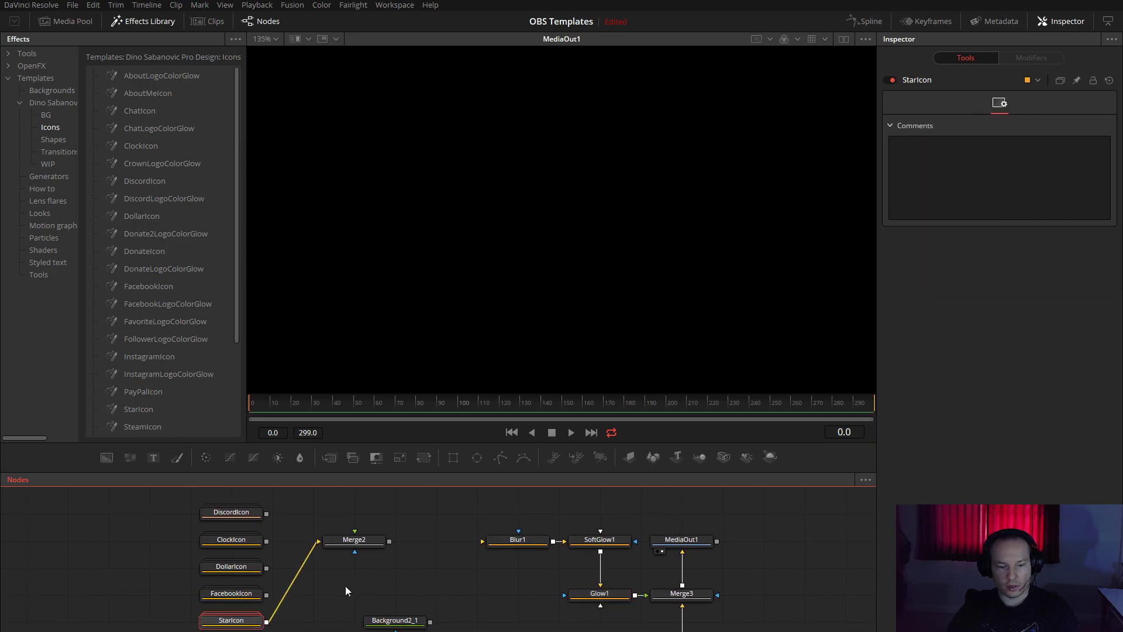
key(1)
scroll(682, 250, down, 3)
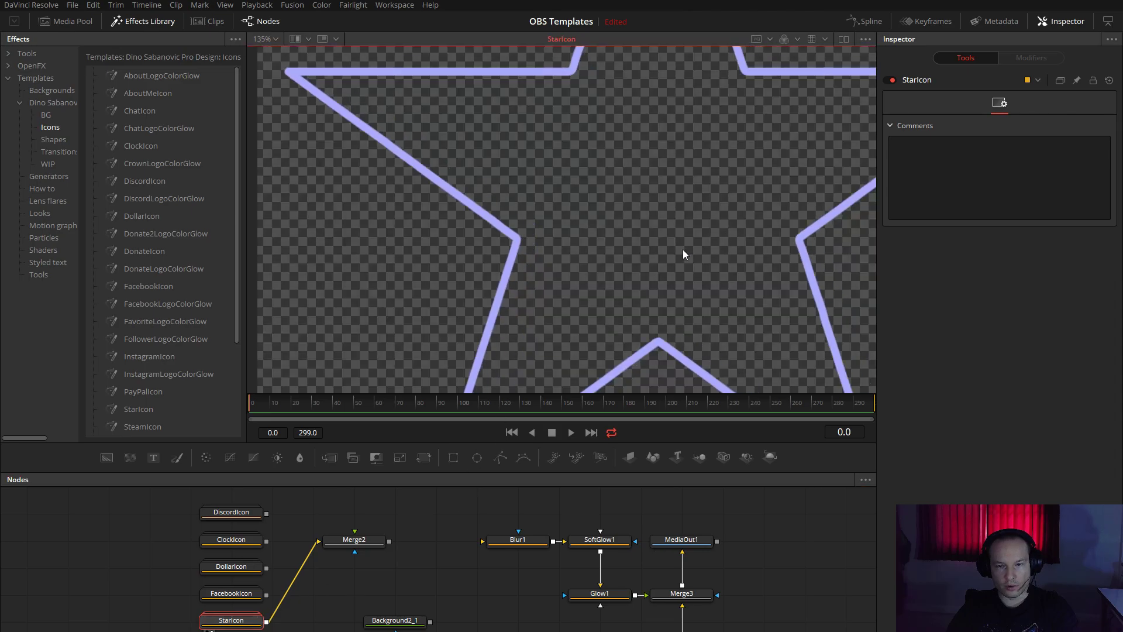
scroll(637, 243, down, 4)
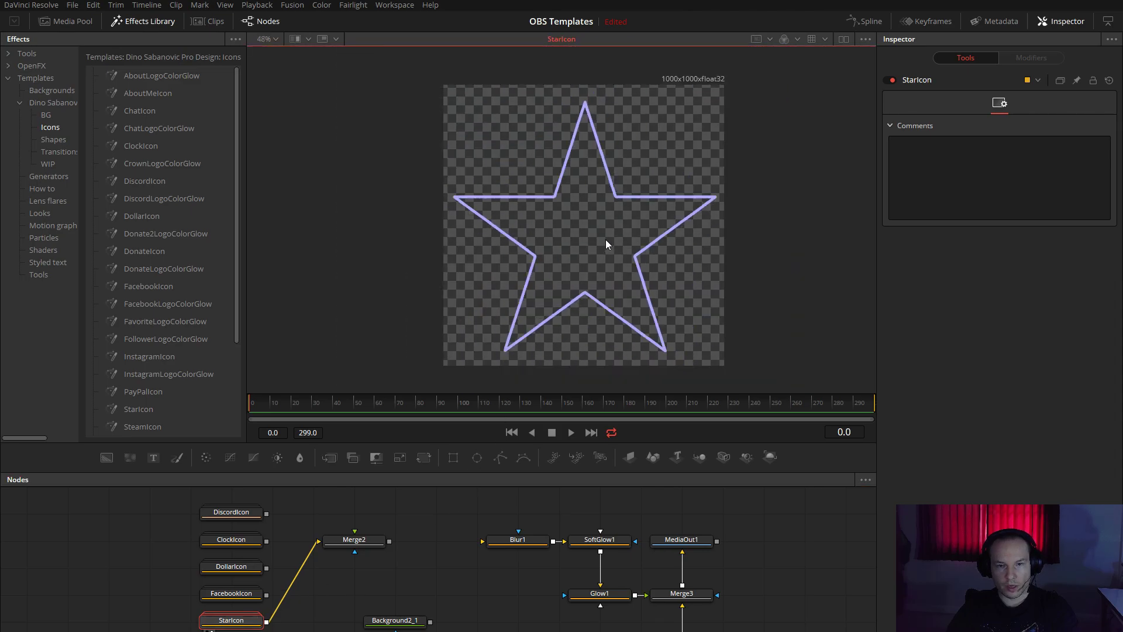
drag(606, 240, 577, 230)
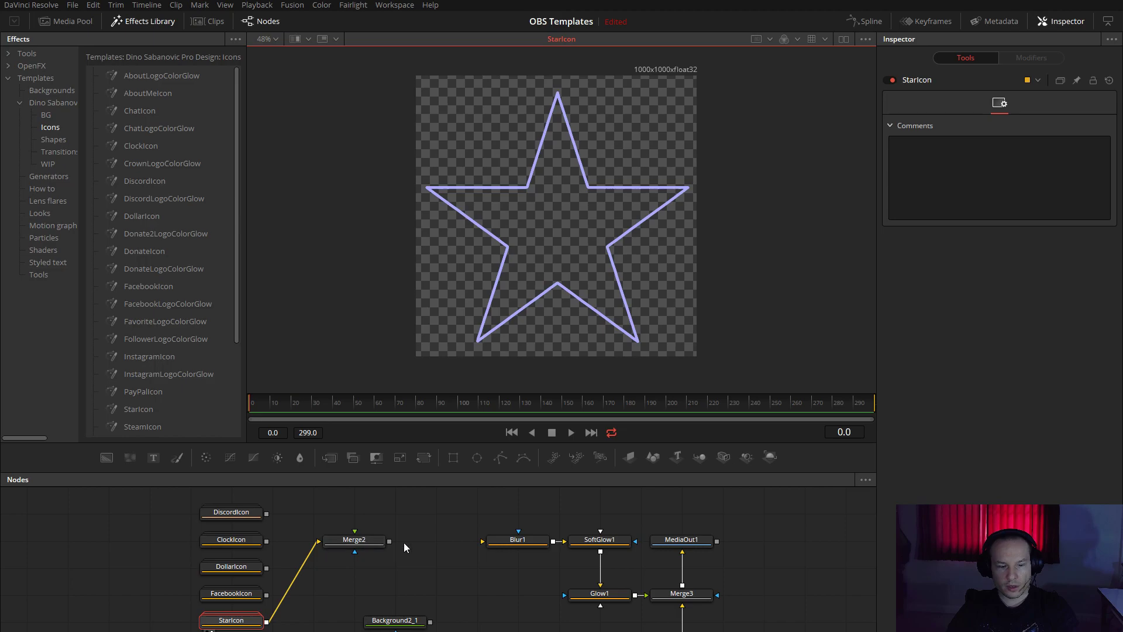
- Connect Merge2 into Blur1 and view MediaOut1's glowing blue neon star
drag(389, 541, 489, 539)
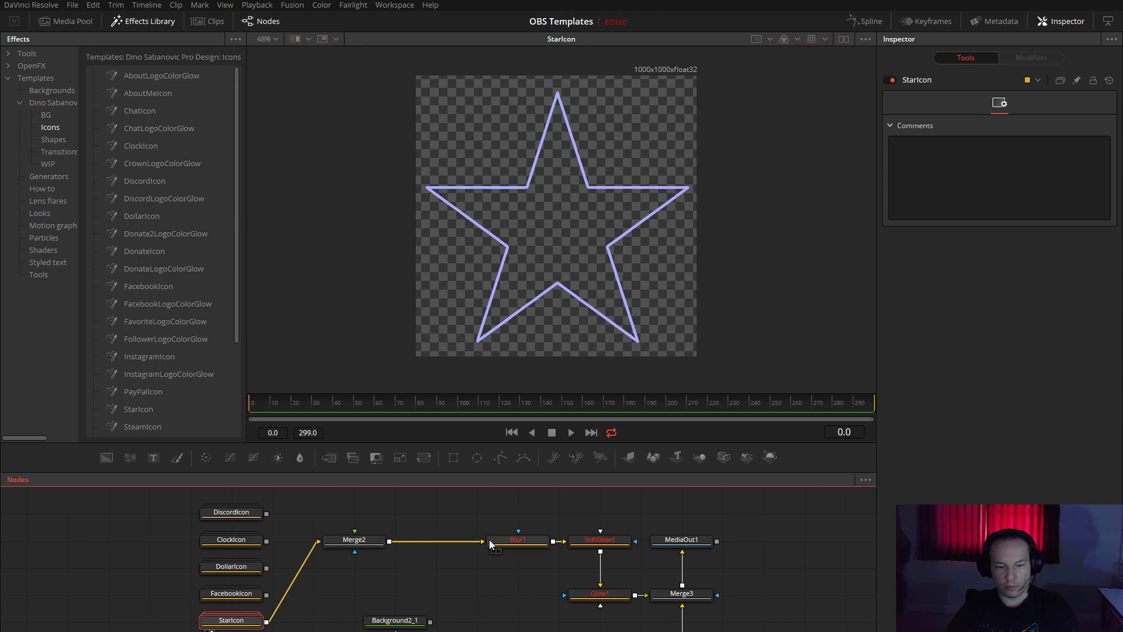
click(681, 539)
key(1)
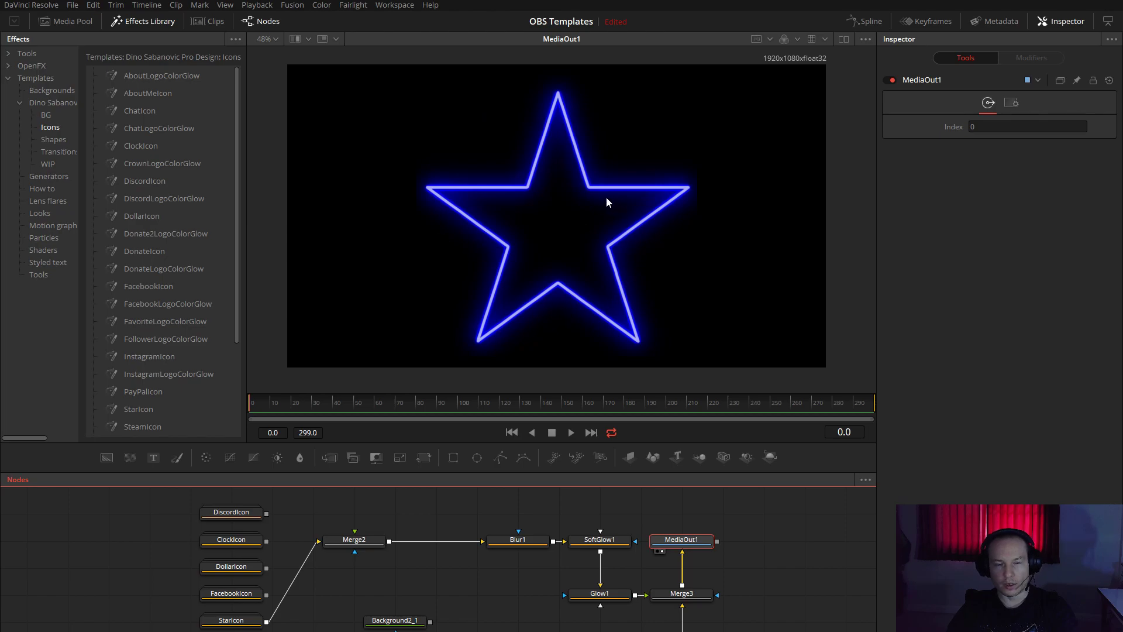
- Feed the Facebook, dollar, clock and Discord icons into Merge2 in turn, then unplug the last
click(262, 593)
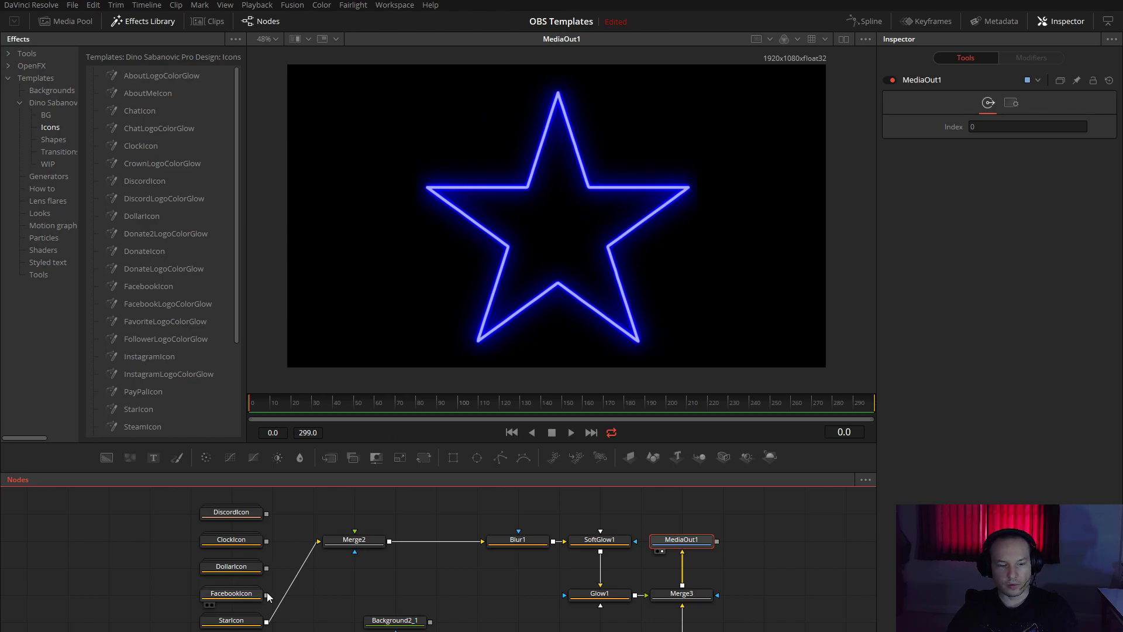
drag(267, 595, 318, 541)
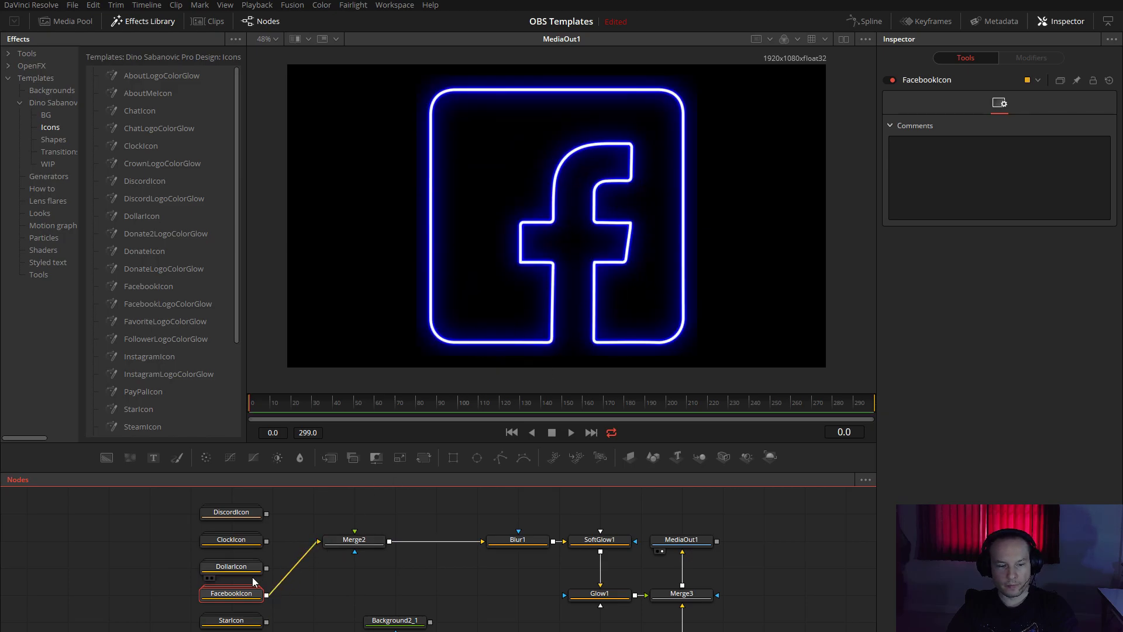
drag(266, 567, 319, 541)
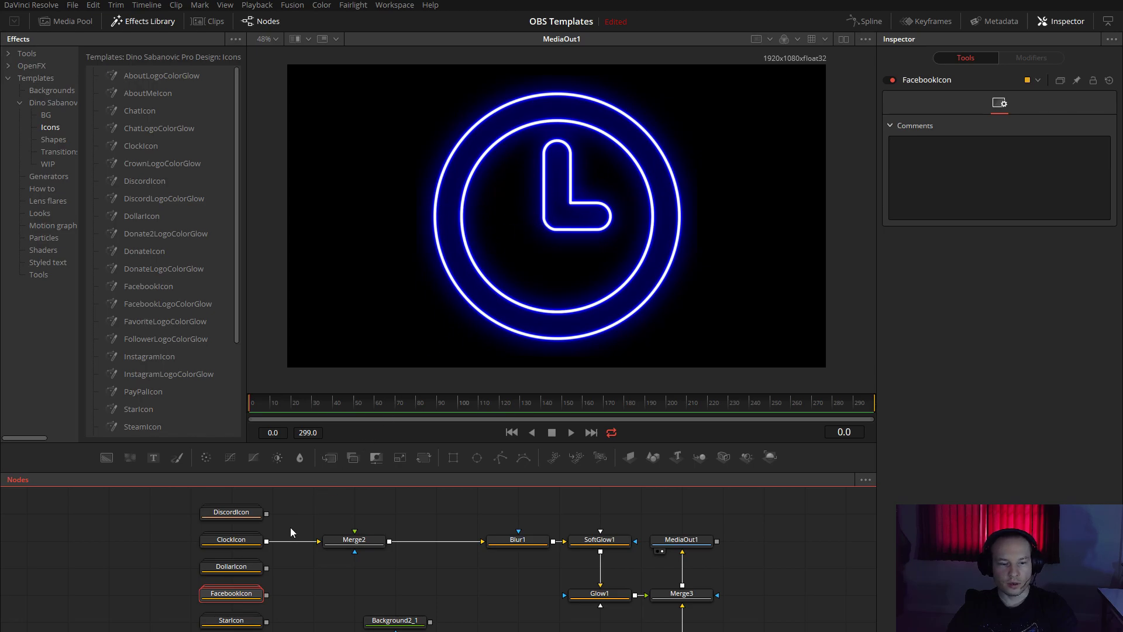
drag(318, 540, 307, 554)
drag(266, 514, 319, 540)
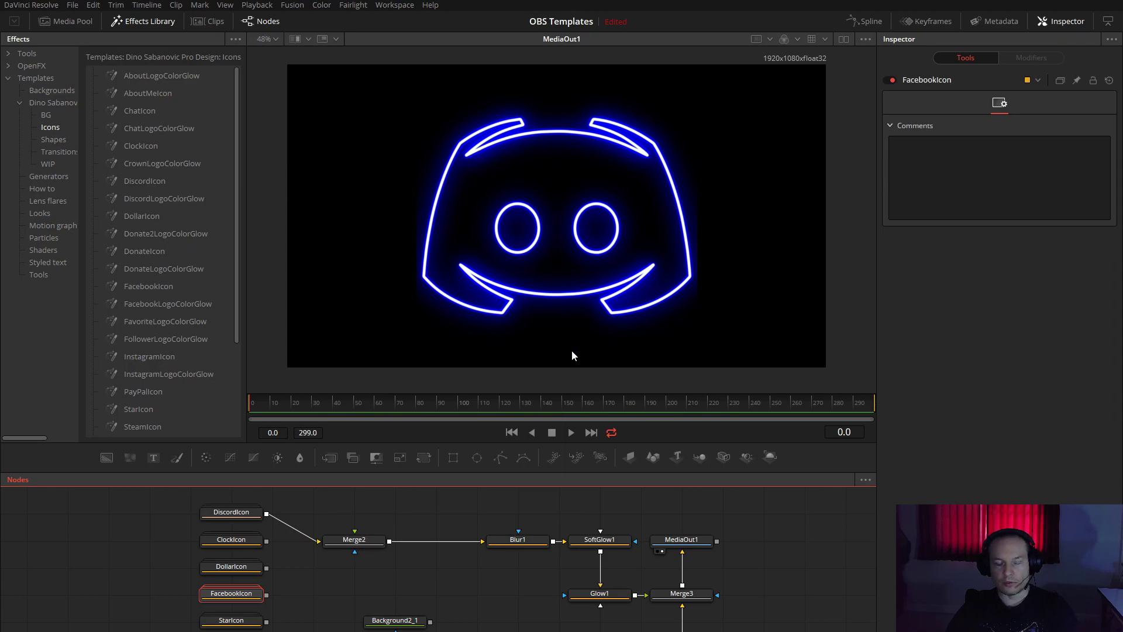
drag(315, 543, 326, 573)
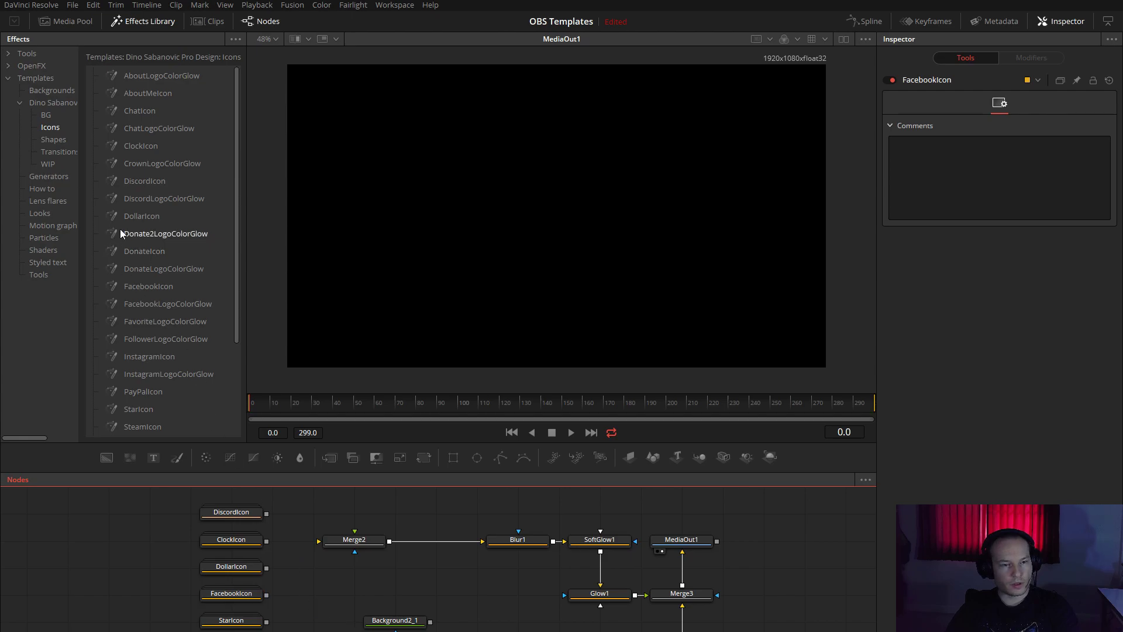
- Move the five icon nodes right and drop in a SteamIcon template linked to Merge2
scroll(202, 212, down, 1)
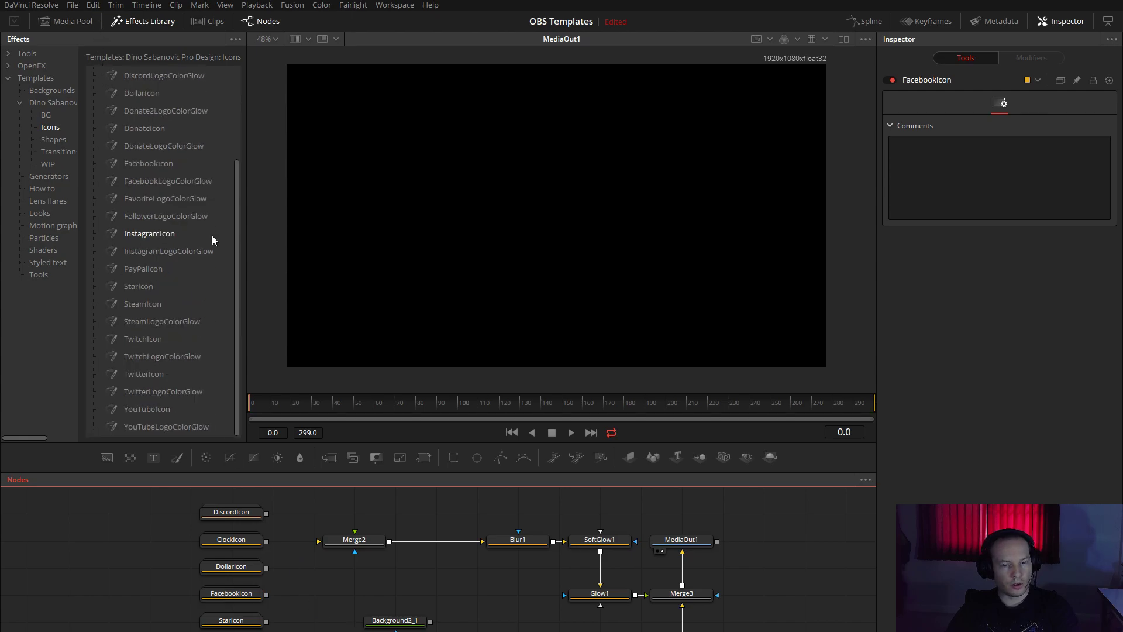
scroll(158, 343, up, 1)
scroll(157, 343, down, 5)
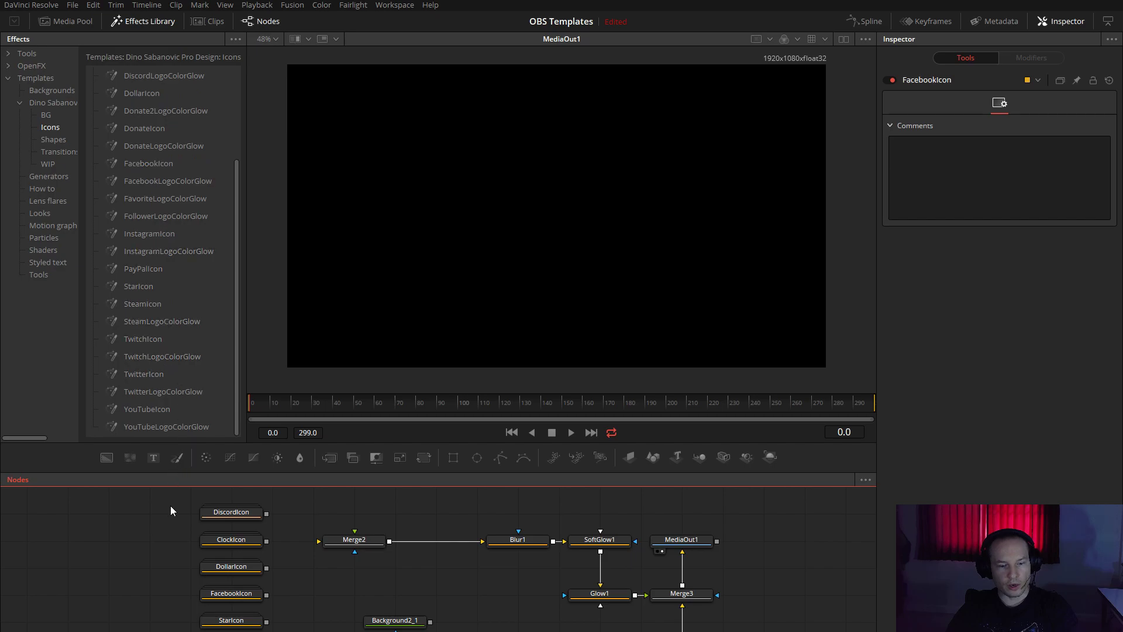
drag(170, 504, 753, 621)
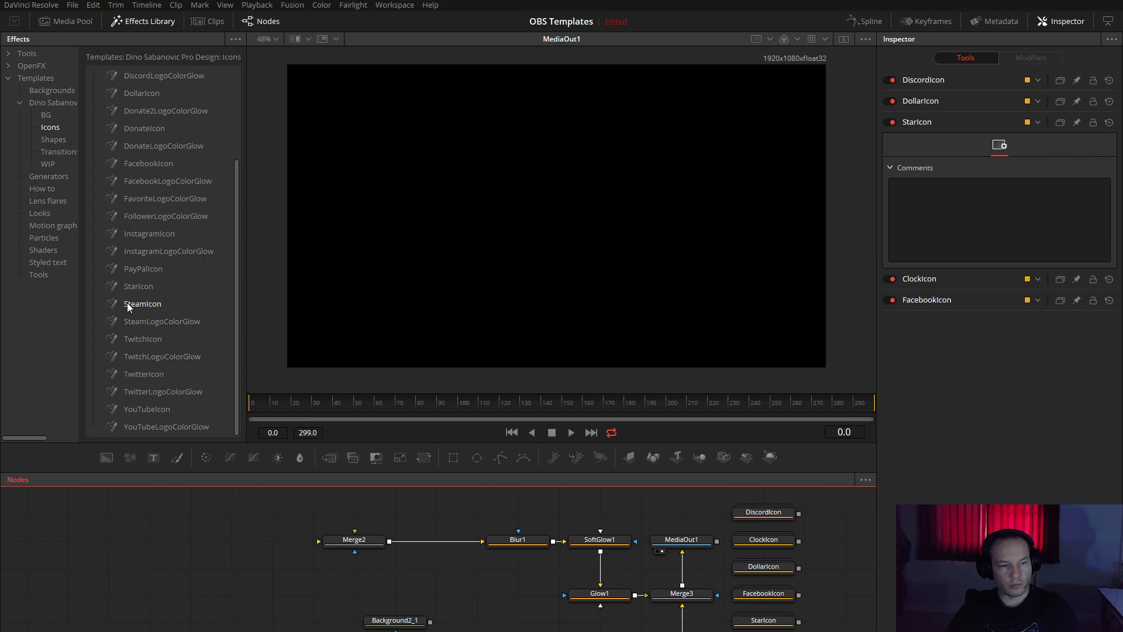
drag(130, 307, 318, 542)
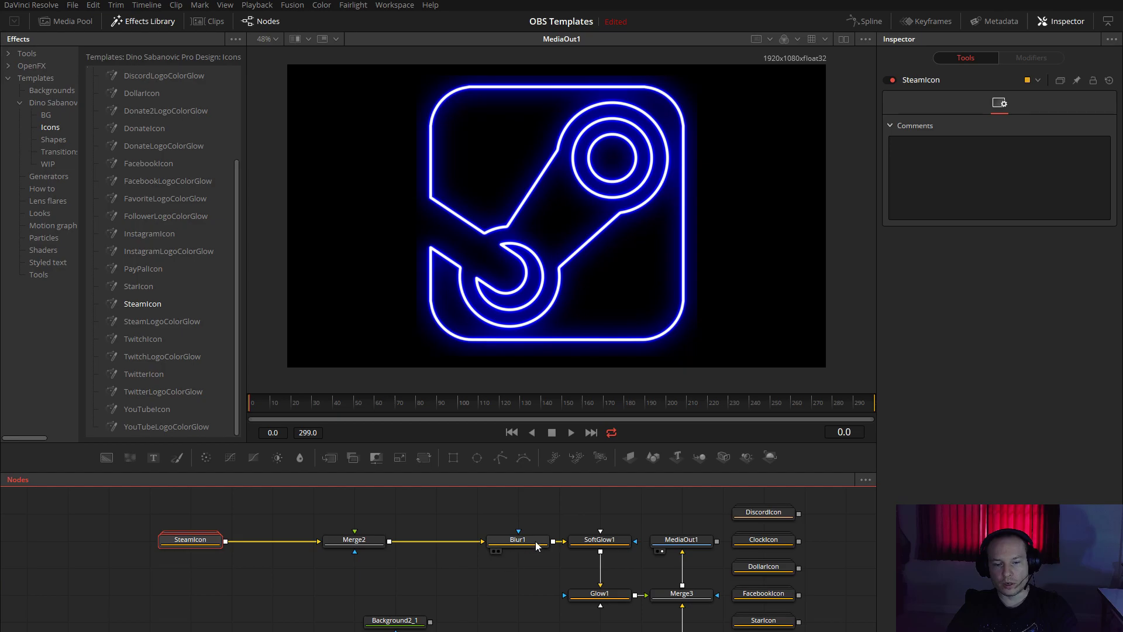
- Cycle through SoftGlow1's R, G and B channel toggles, finishing with all three on for white-blue glow
click(599, 540)
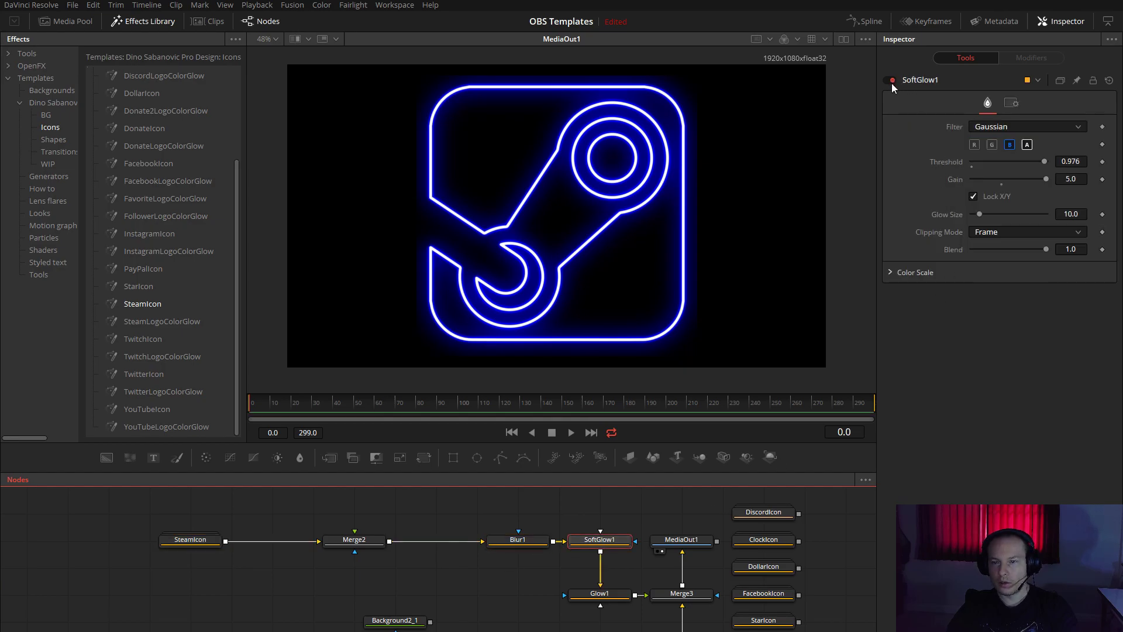
click(992, 144)
click(1009, 144)
click(974, 145)
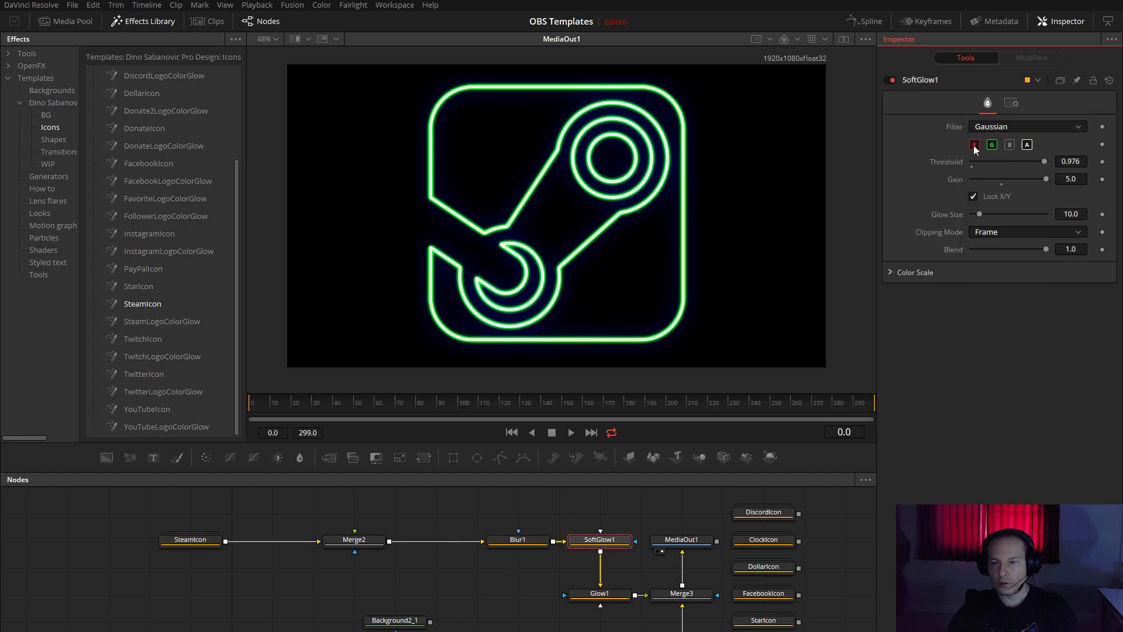
click(992, 145)
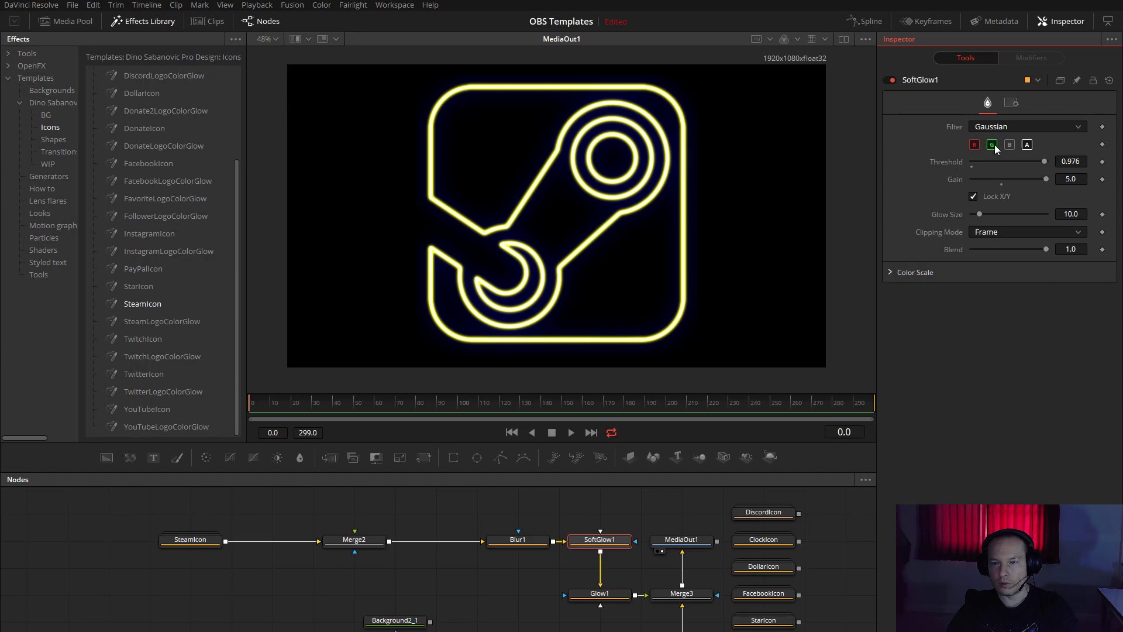
click(974, 145)
click(991, 145)
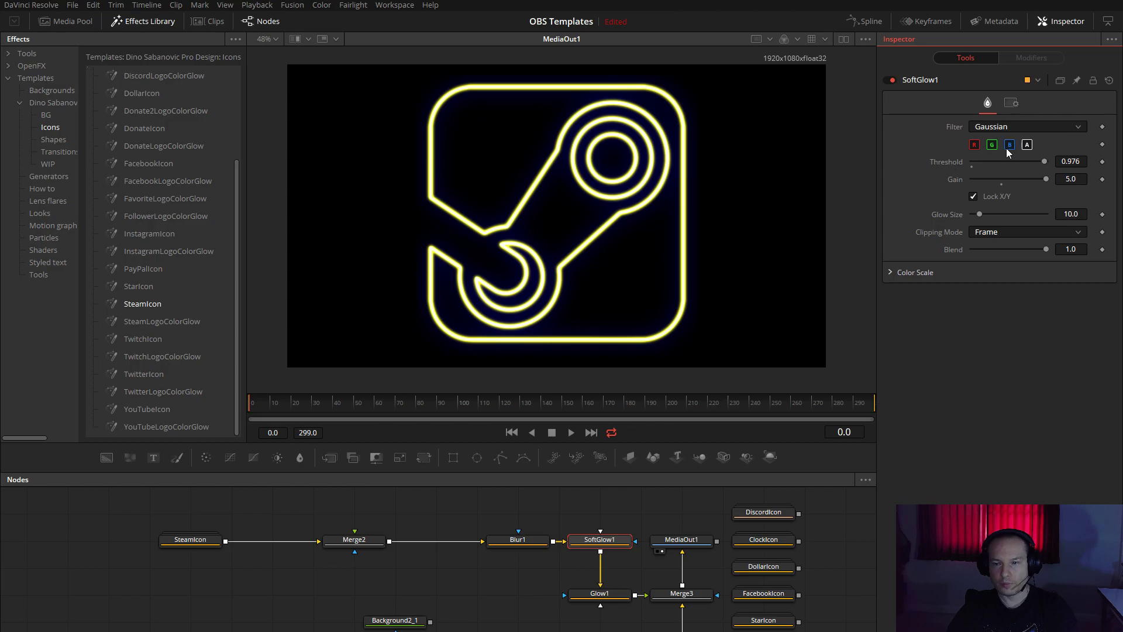
click(1009, 145)
click(991, 145)
click(975, 145)
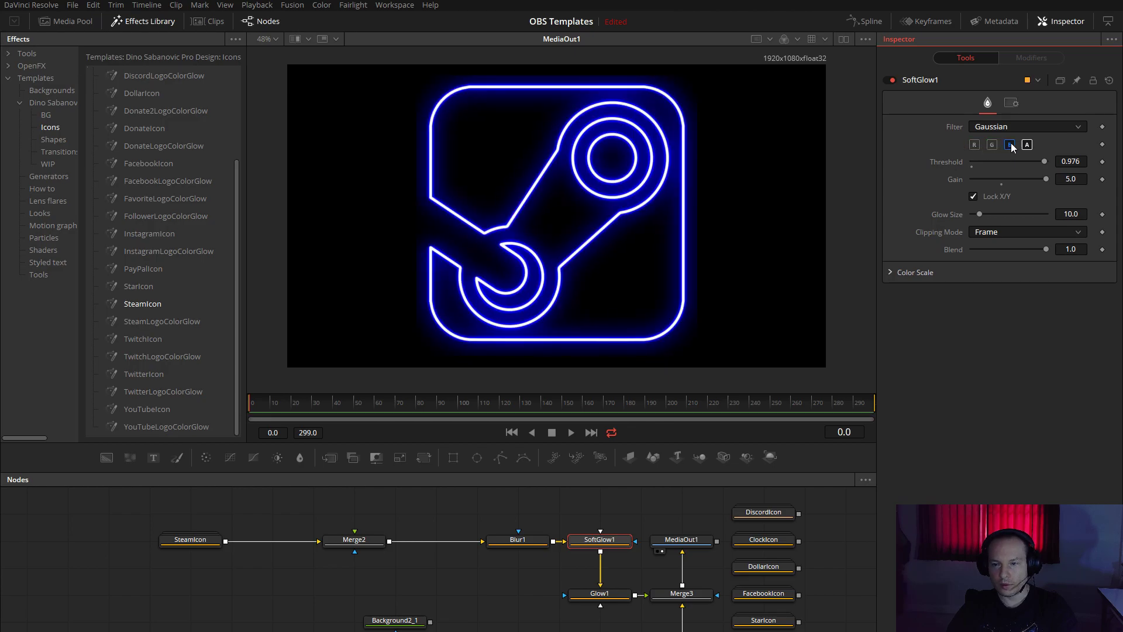
click(1010, 145)
click(991, 145)
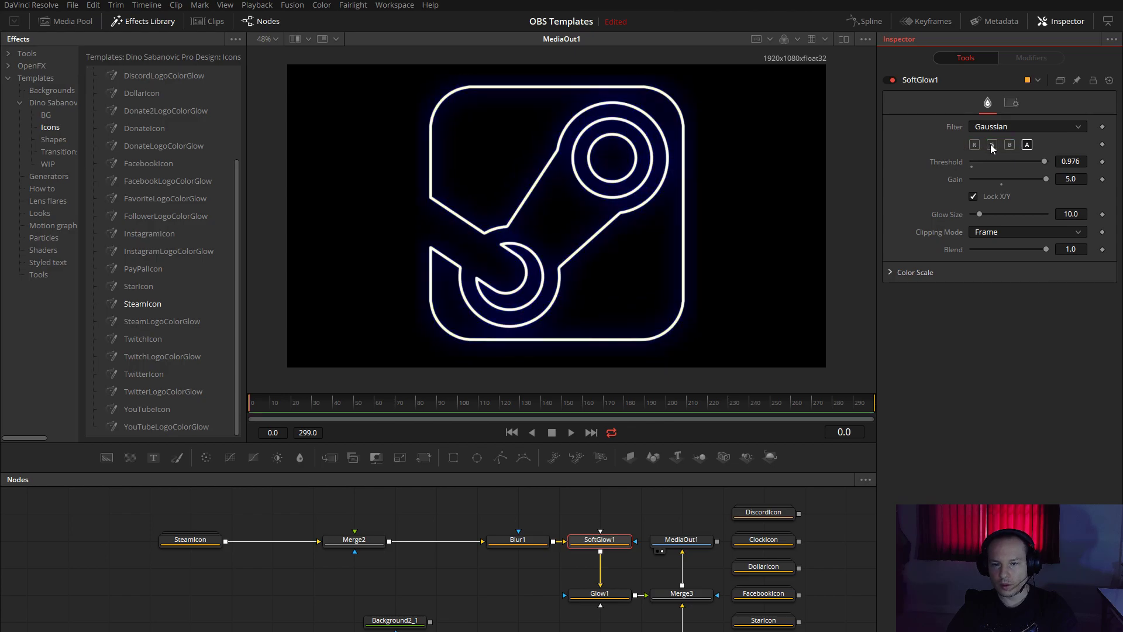
click(1011, 145)
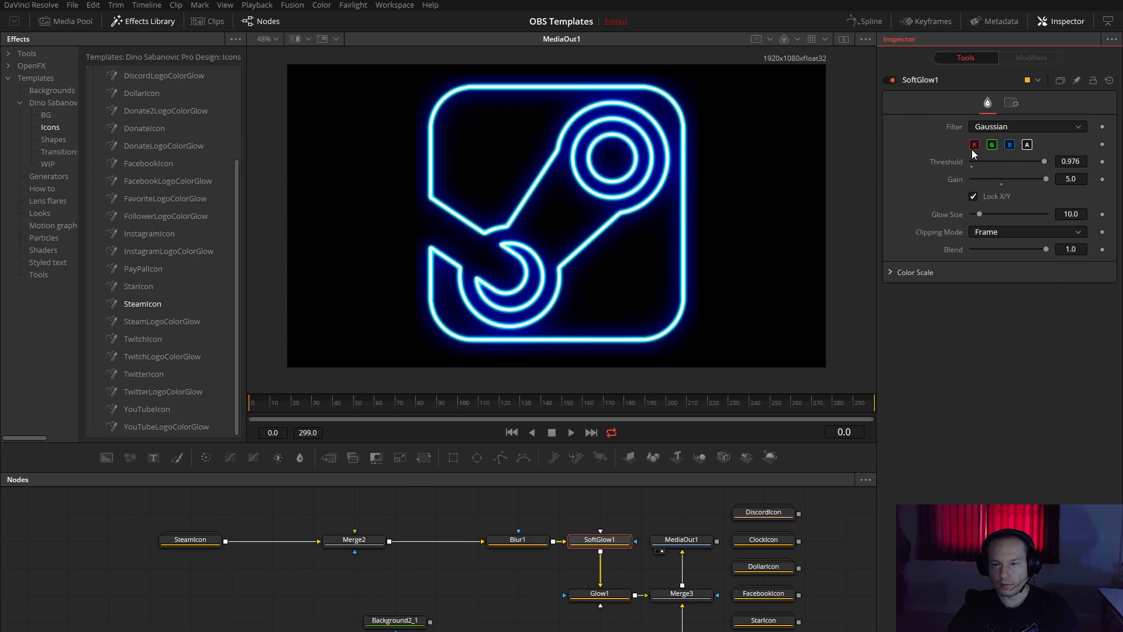
click(974, 147)
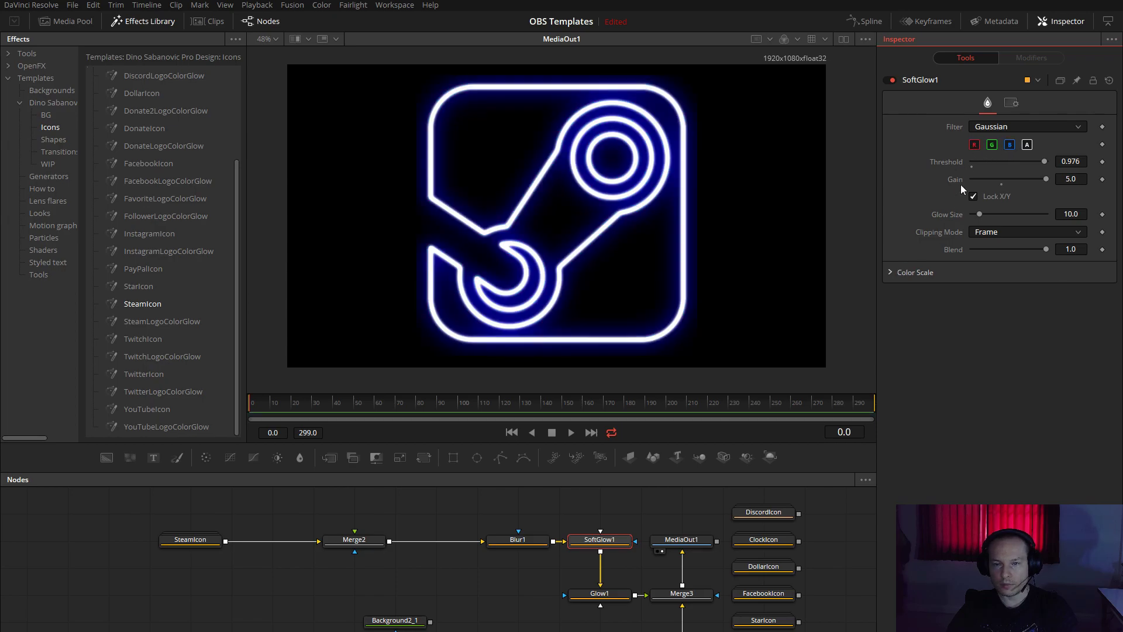
- Limit Glow1 to red and blue channels and remove green from SoftGlow1 for magenta-pink neon
click(612, 597)
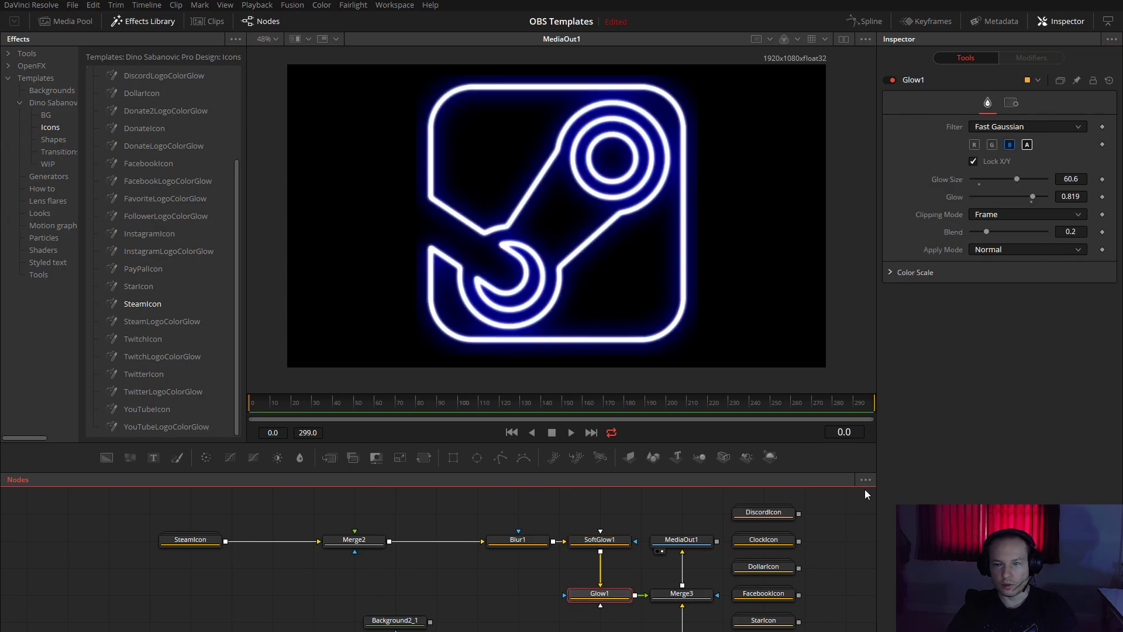
click(991, 145)
click(974, 145)
click(991, 145)
click(1009, 145)
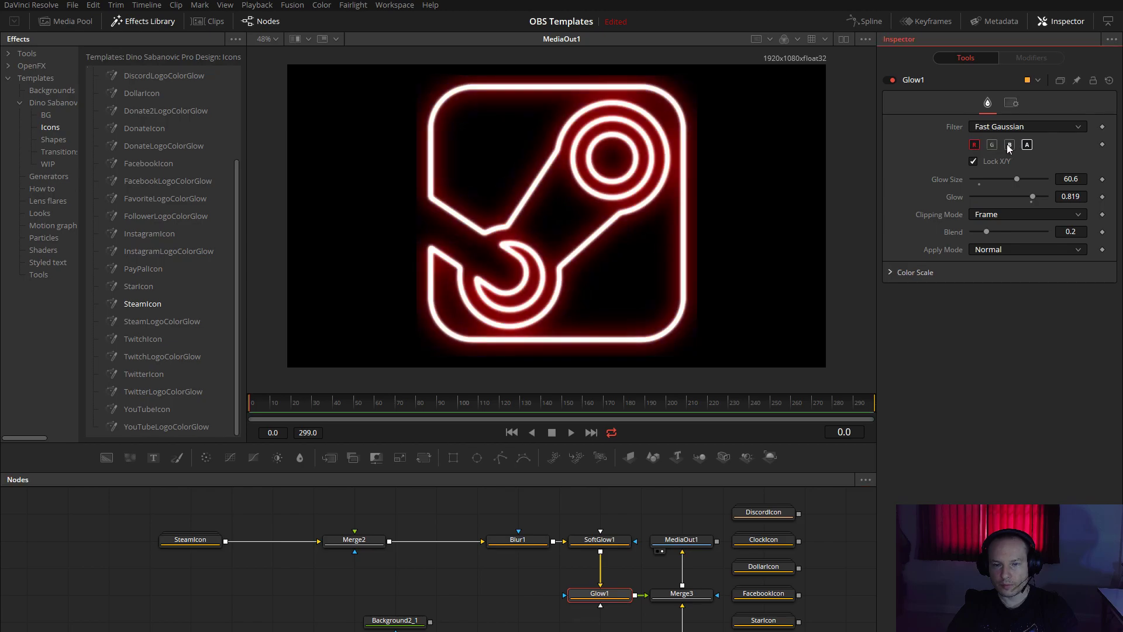
click(992, 145)
click(1009, 145)
click(991, 145)
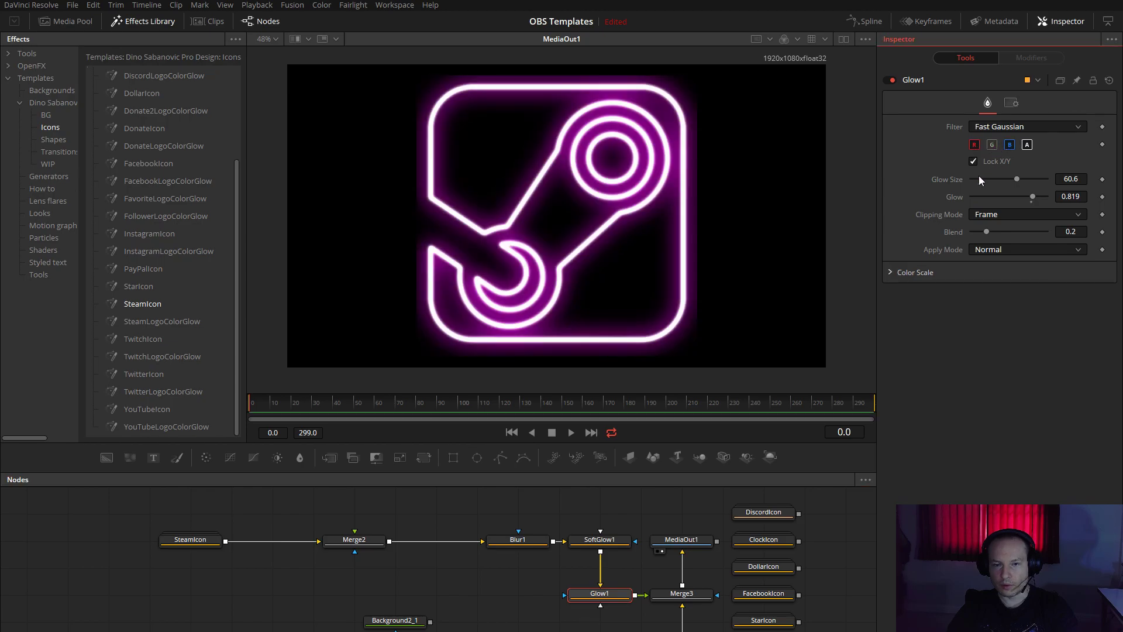
click(609, 541)
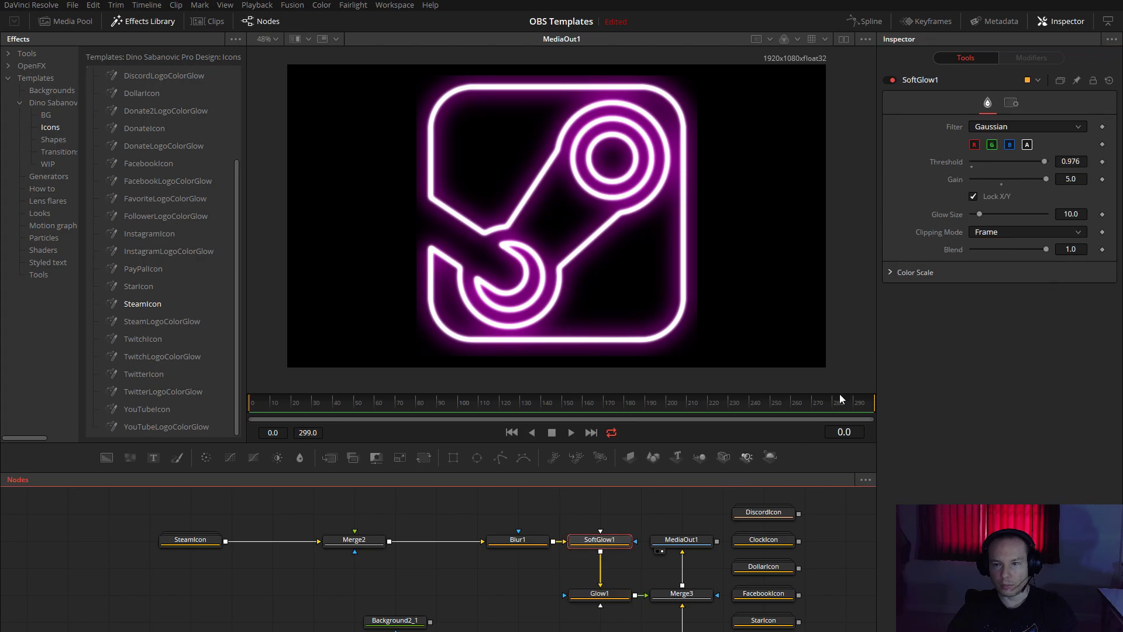
click(997, 148)
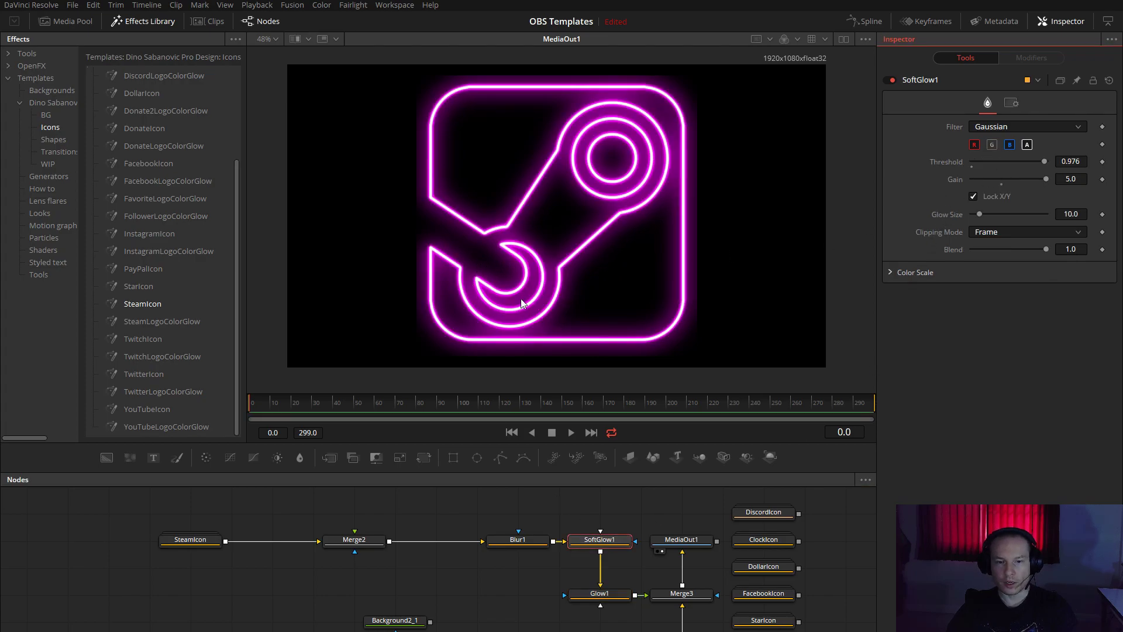
scroll(374, 582, right, 3)
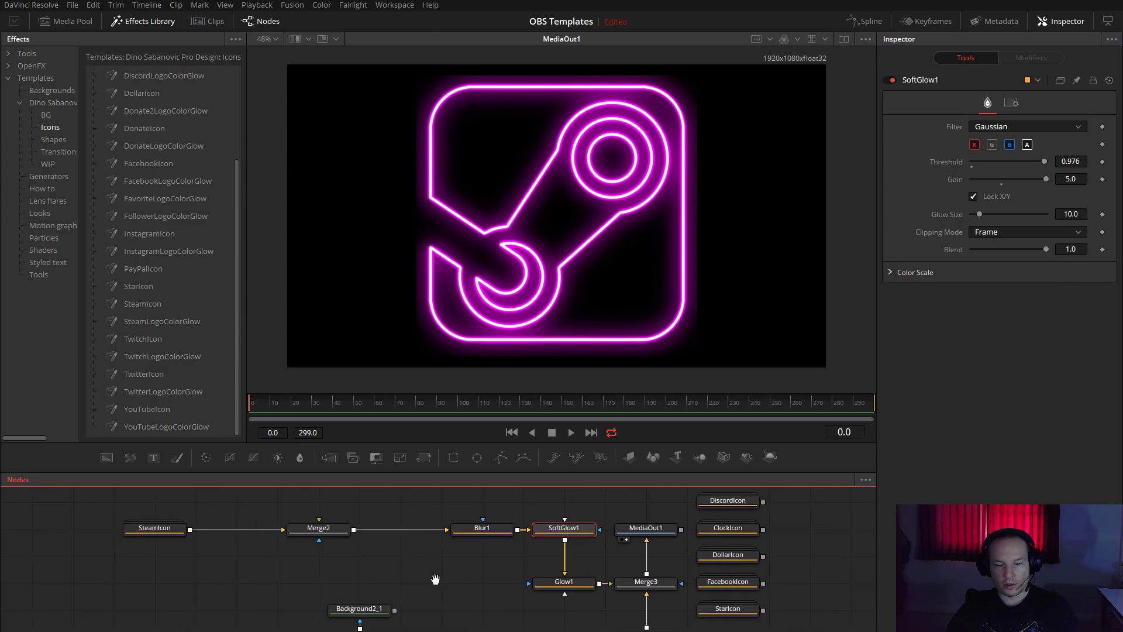